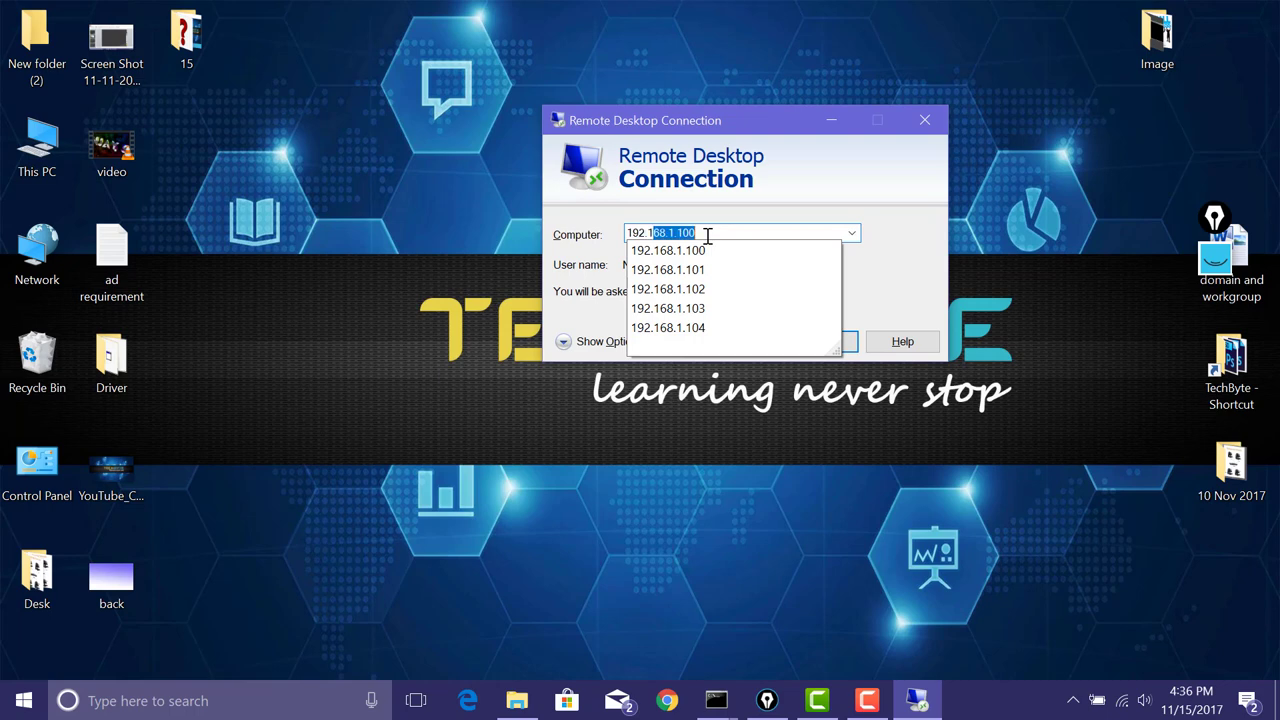
# Connect by Remote Desktop to 192.168.1.103, entering the Administrator account's password and accepting the untrusted certificate
pyautogui.write('.1.103')
pyautogui.press('Return')
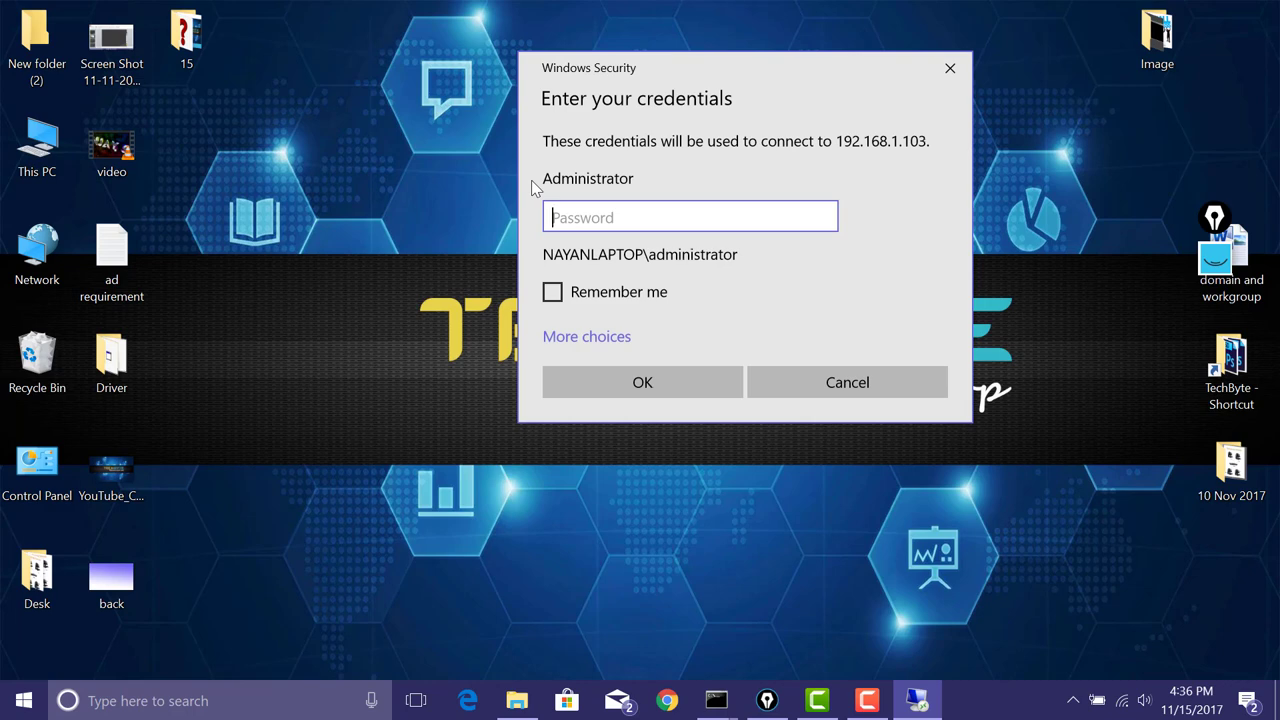
pyautogui.write('***********')
pyautogui.press('Return')
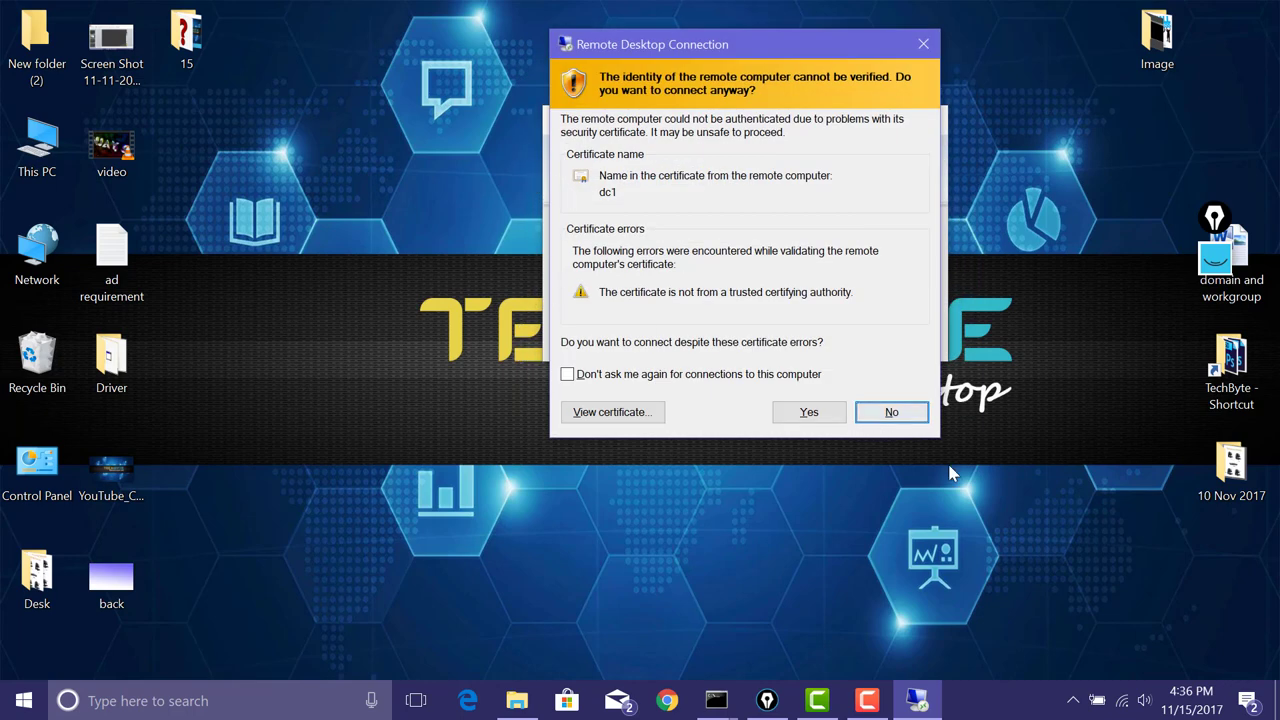
pyautogui.click(820, 413)
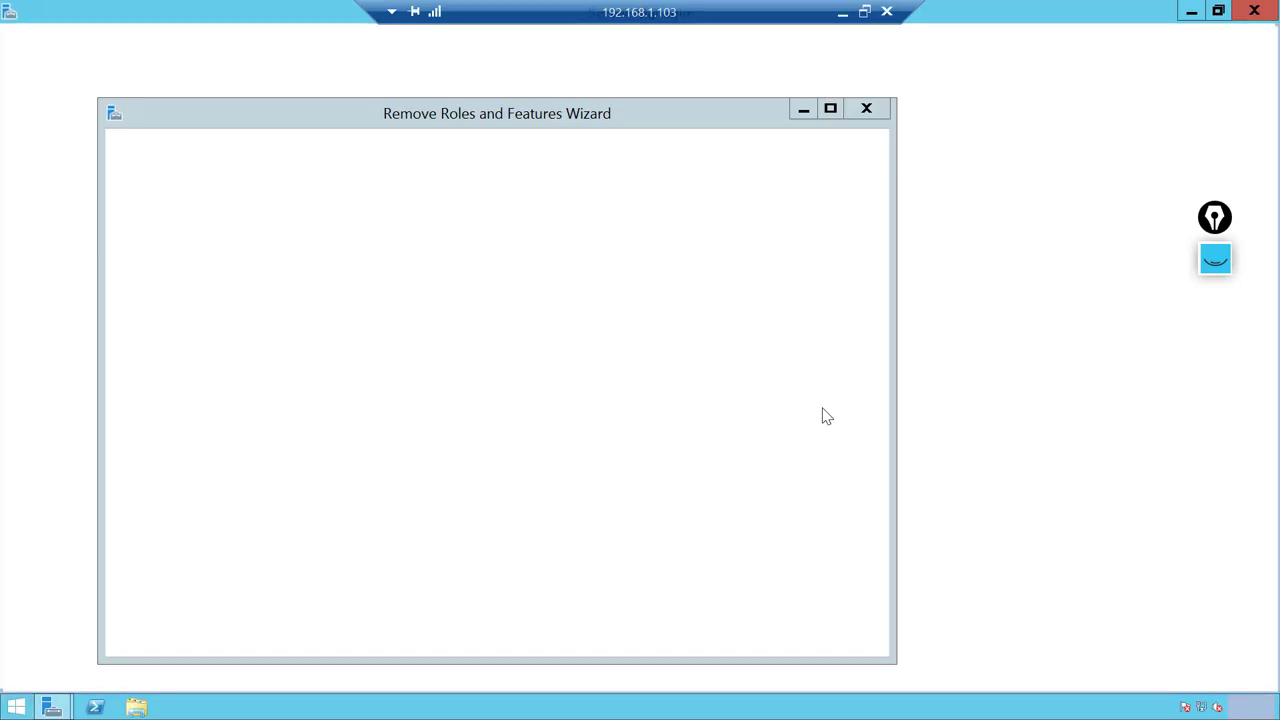
# Close the Remove Roles and Features Wizard and Server Manager on the remote server
pyautogui.click(750, 637)
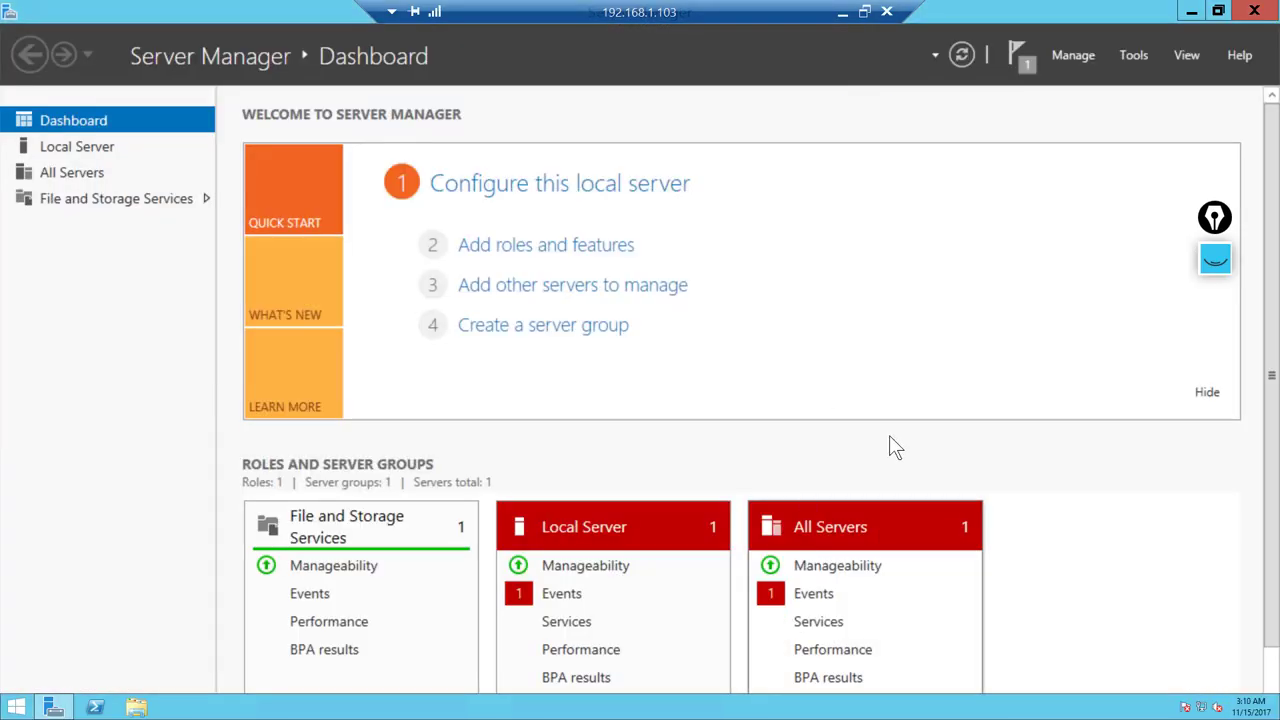
pyautogui.click(1256, 12)
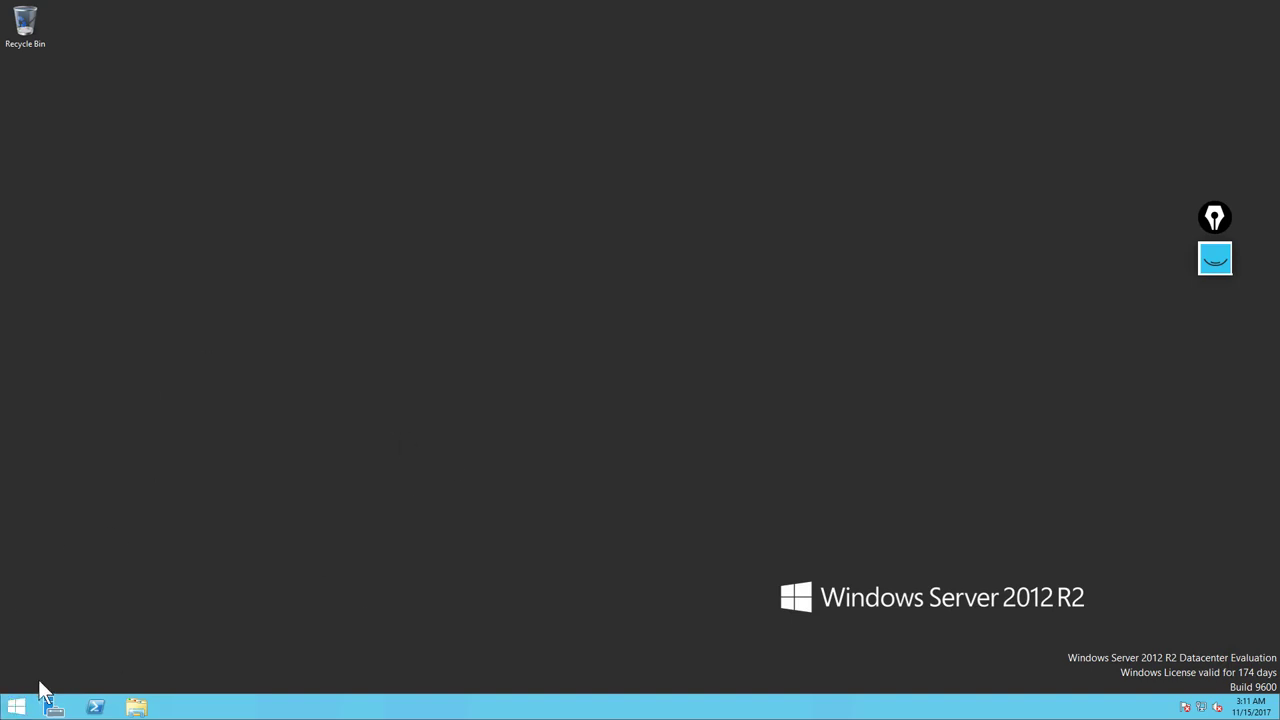
# Check the server's computer name and workgroup in the system properties of This PC, and close the window
pyautogui.click(4, 712)
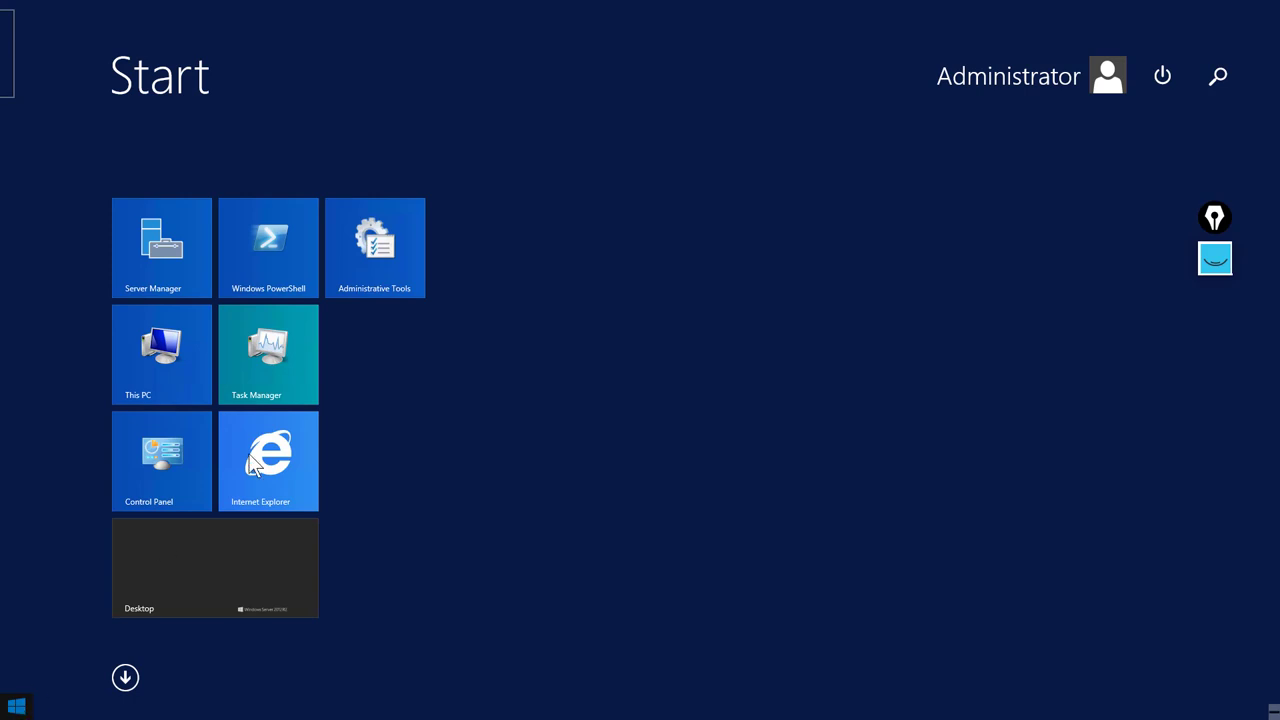
pyautogui.rightClick(168, 364)
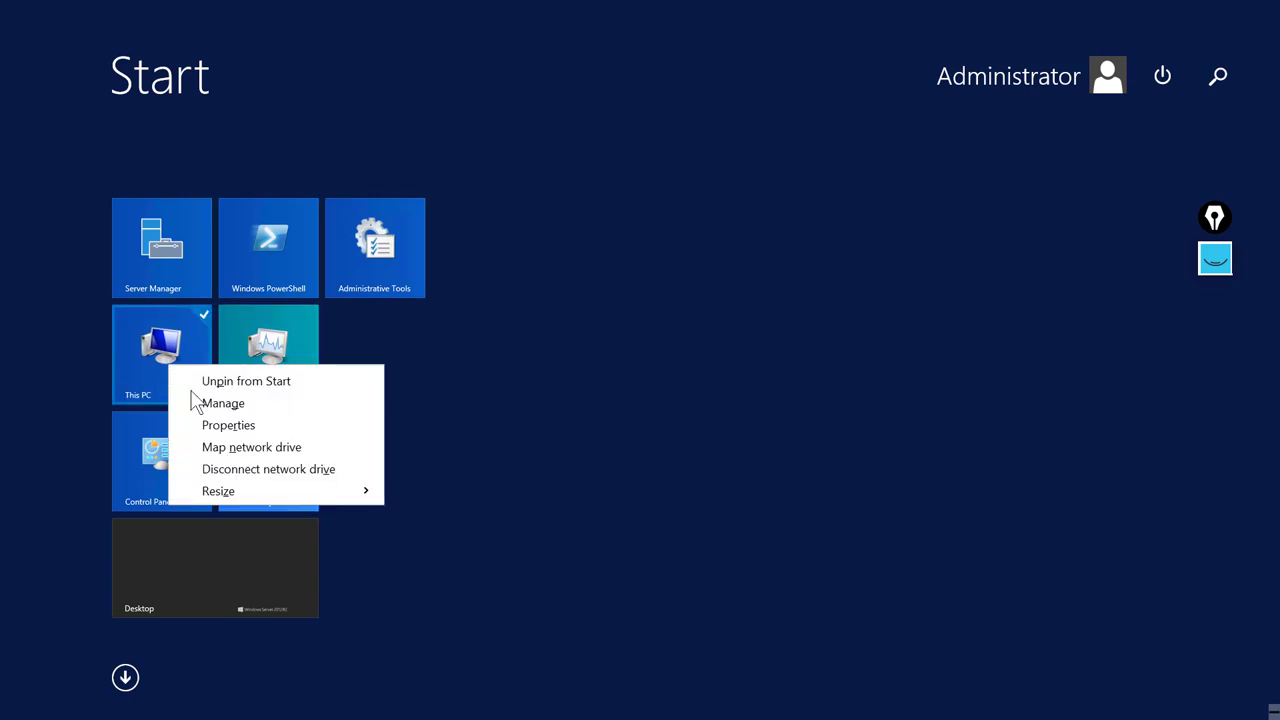
pyautogui.click(240, 425)
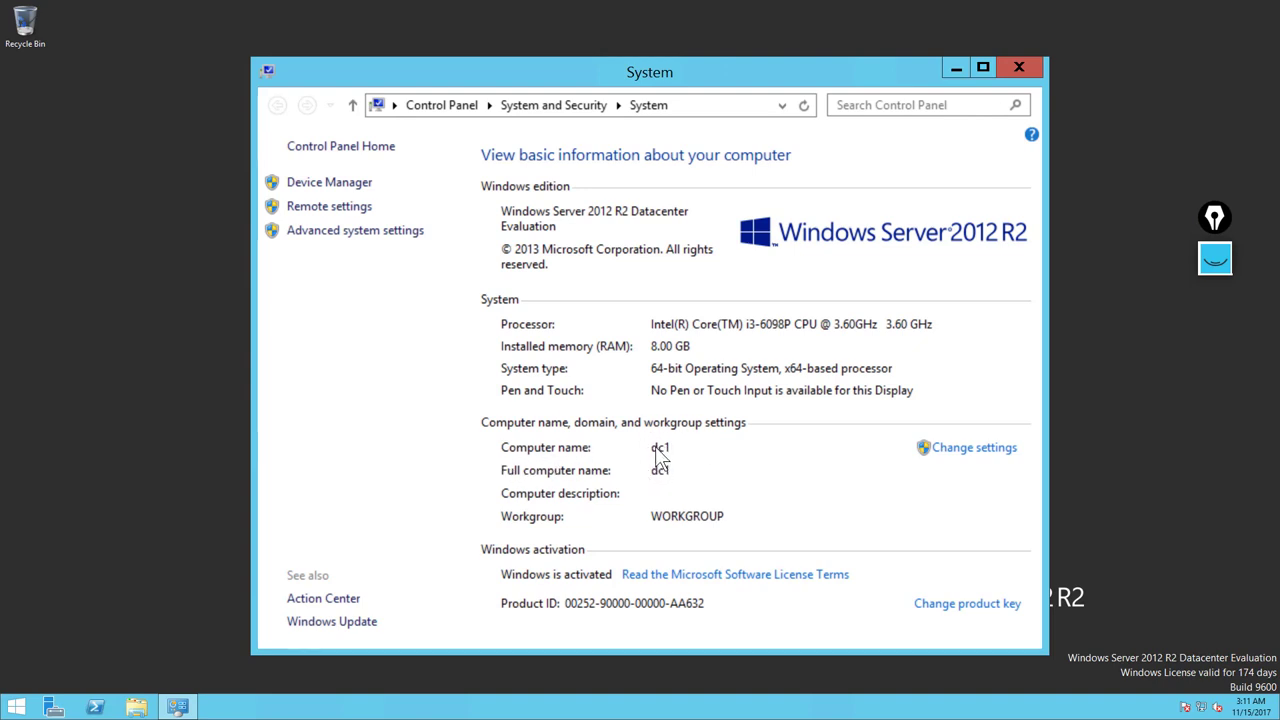
pyautogui.click(1019, 67)
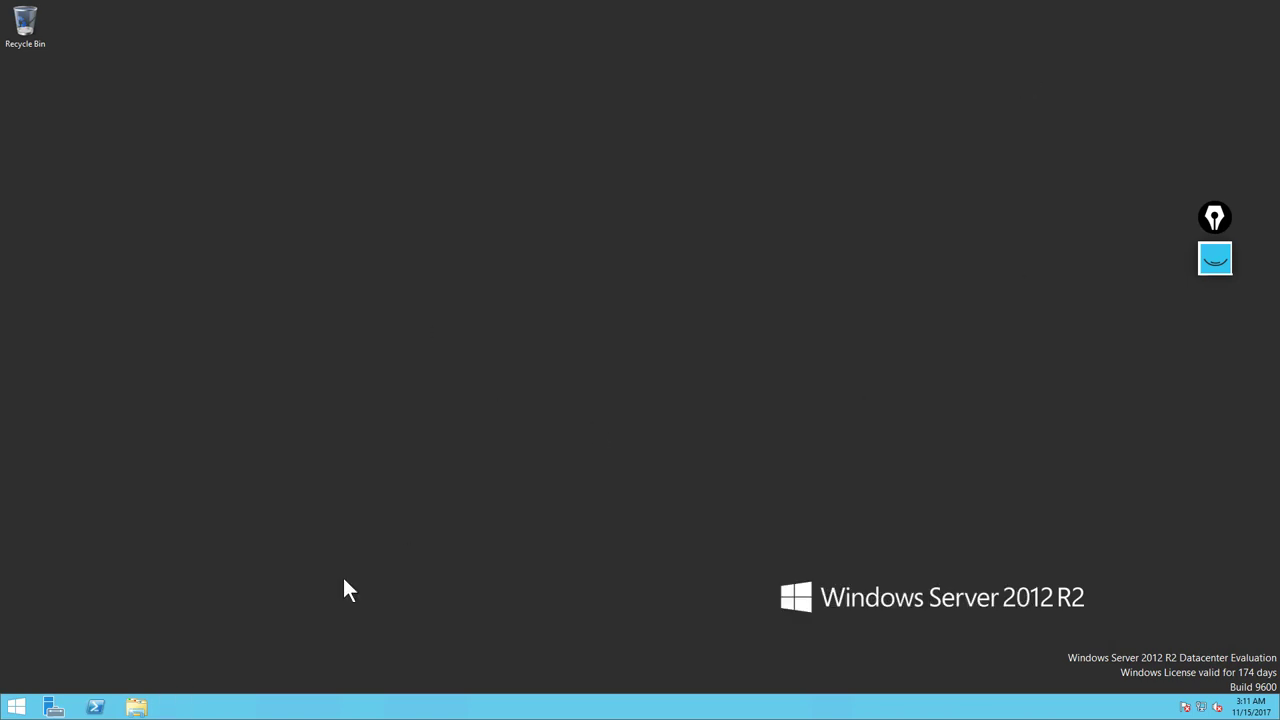
# Run ncpa.cpl to bring up the server's network connections
pyautogui.press('super+r')
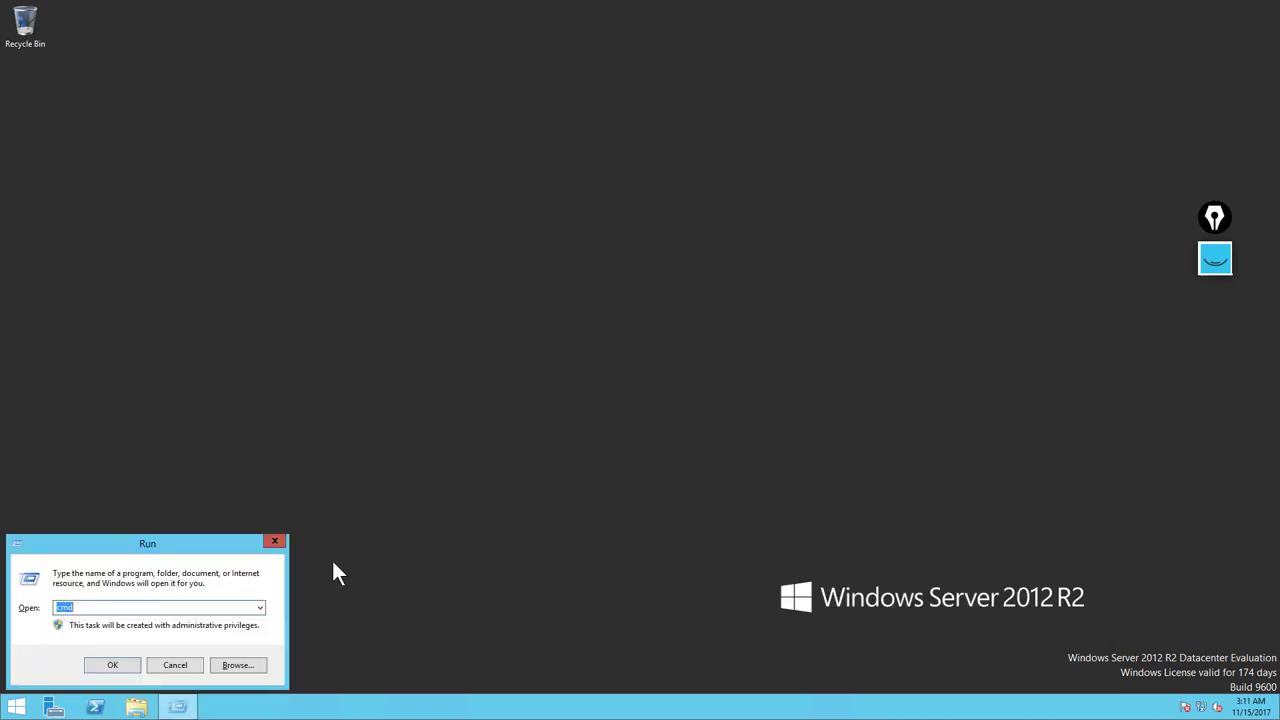
pyautogui.write('ncp')
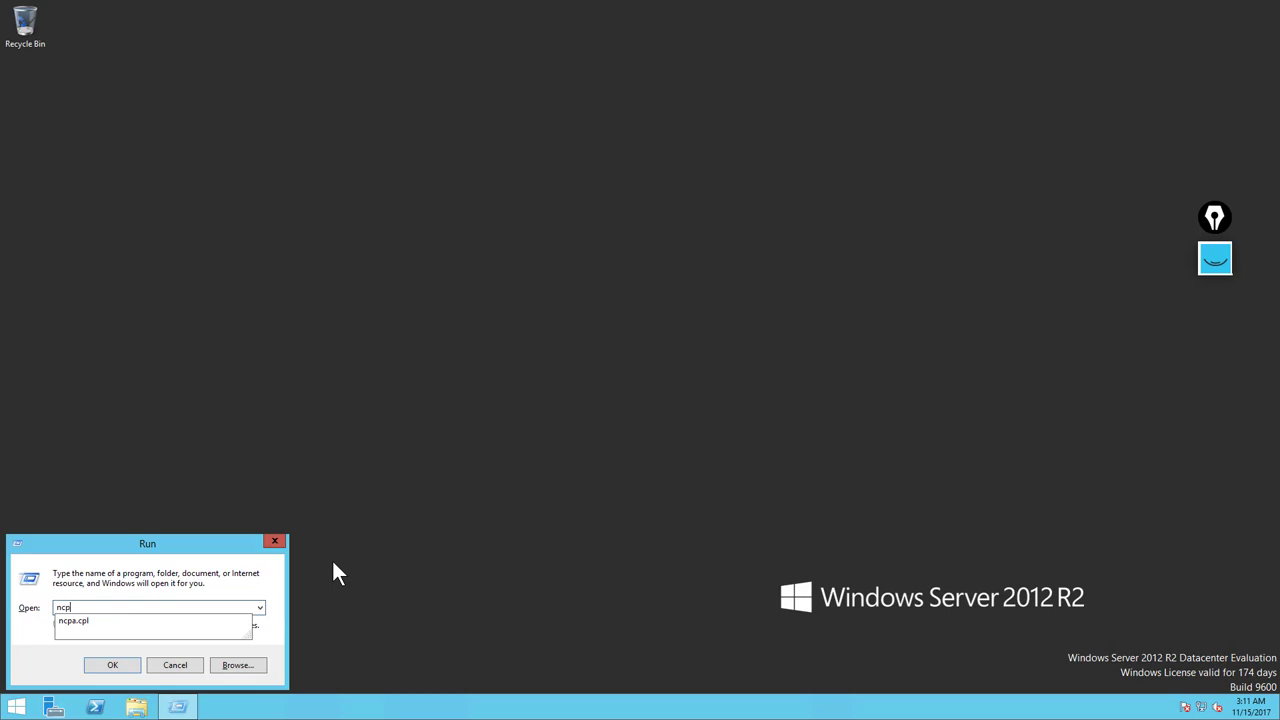
pyautogui.write('a.cpl')
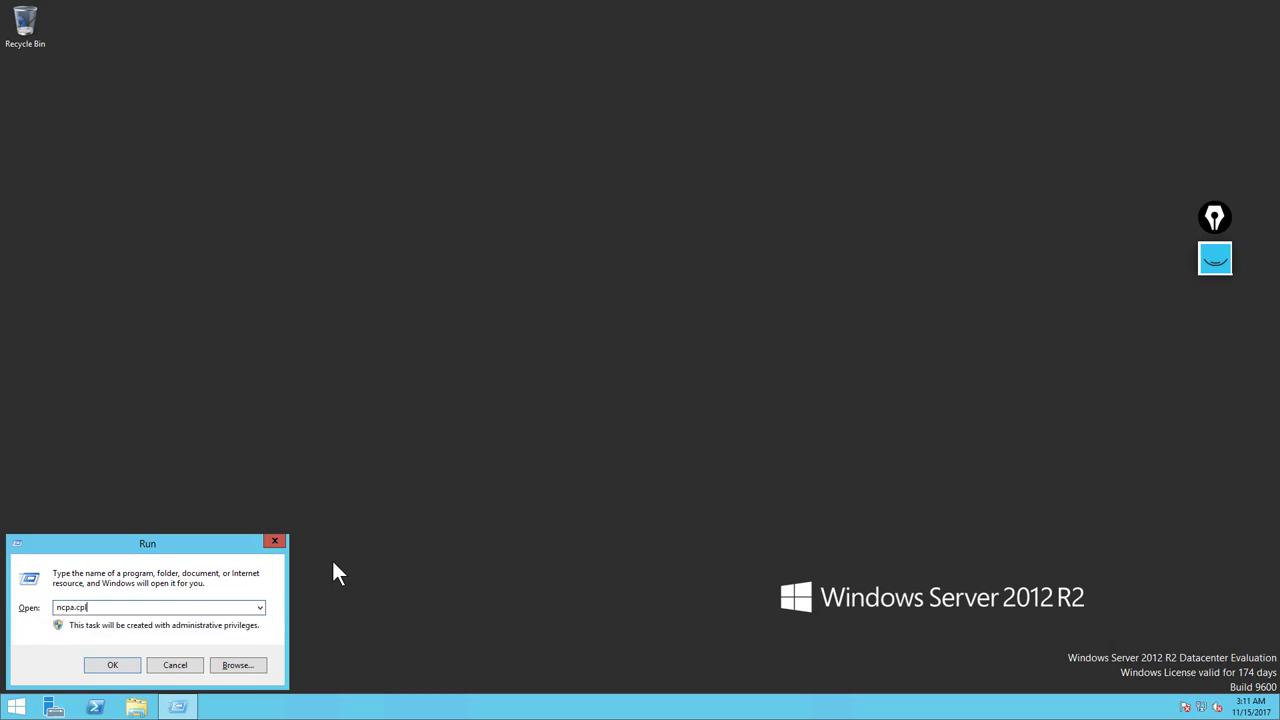
pyautogui.press('Return')
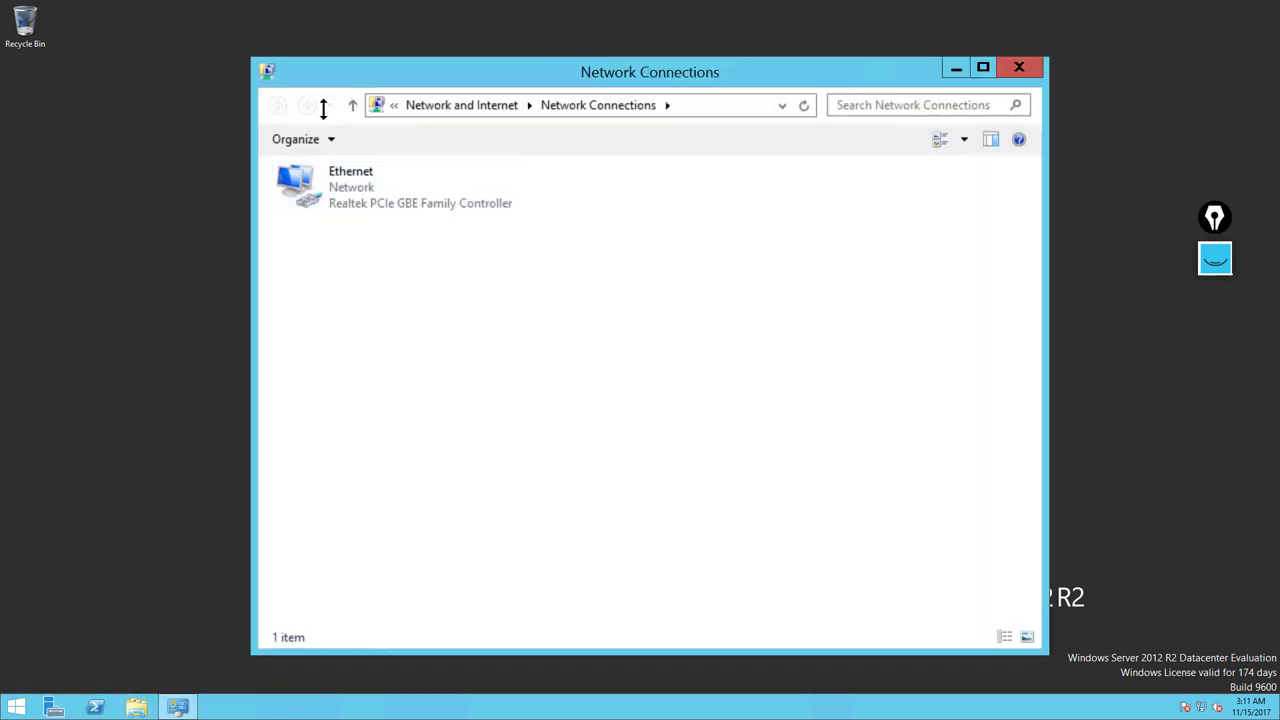
pyautogui.moveTo(414, 62); pyautogui.dragTo(456, 62)
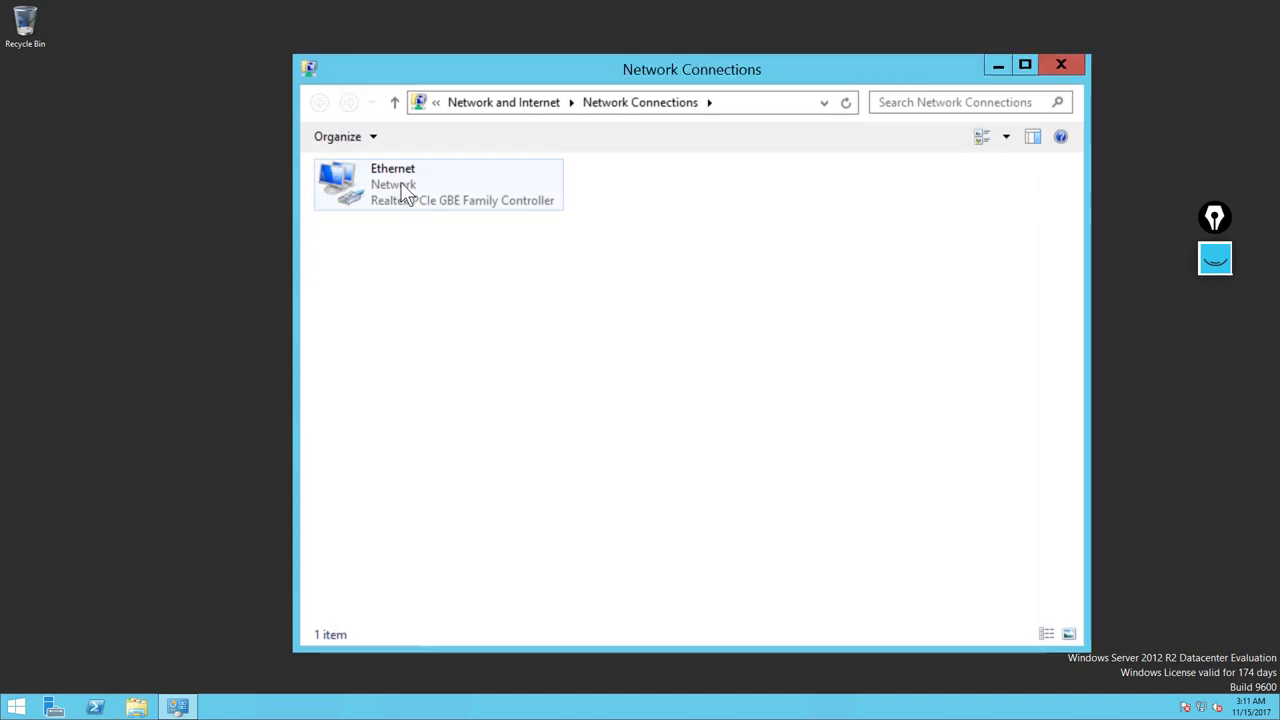
# Review the Ethernet adapter's IPv4 address, gateway and DNS server settings, and close all network windows
pyautogui.click(396, 188)
pyautogui.rightClick(395, 185)
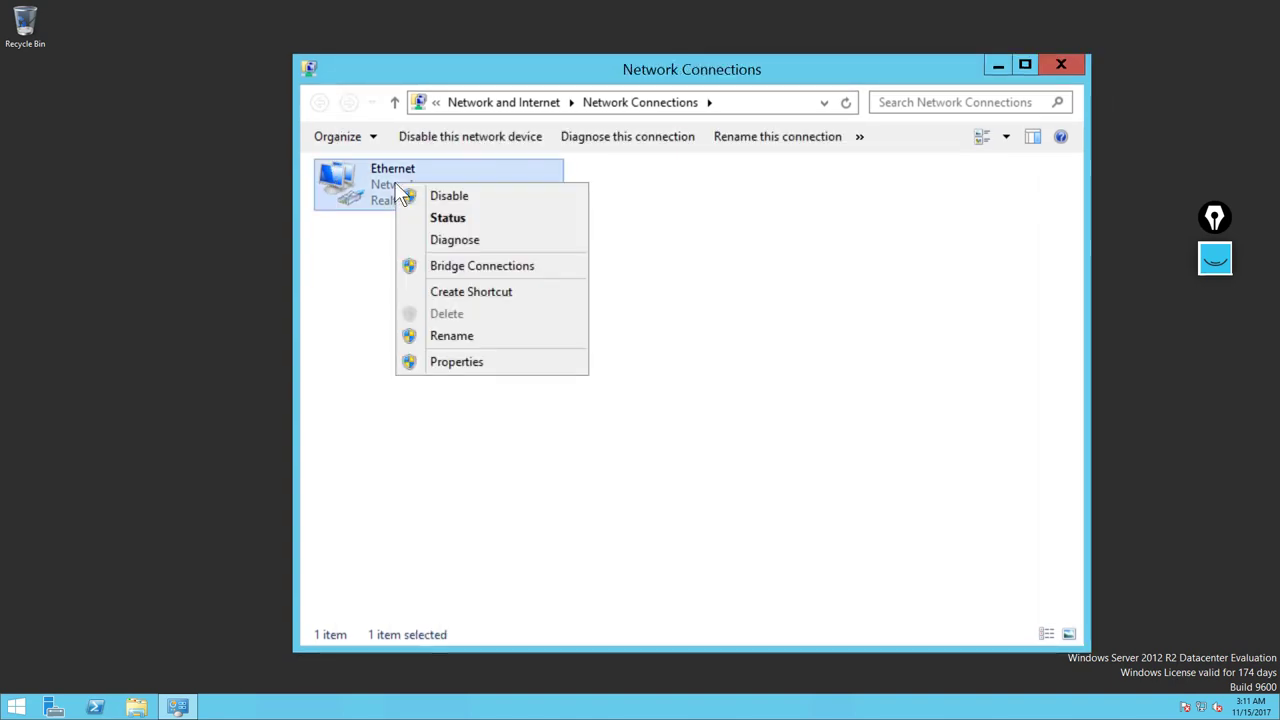
pyautogui.click(483, 368)
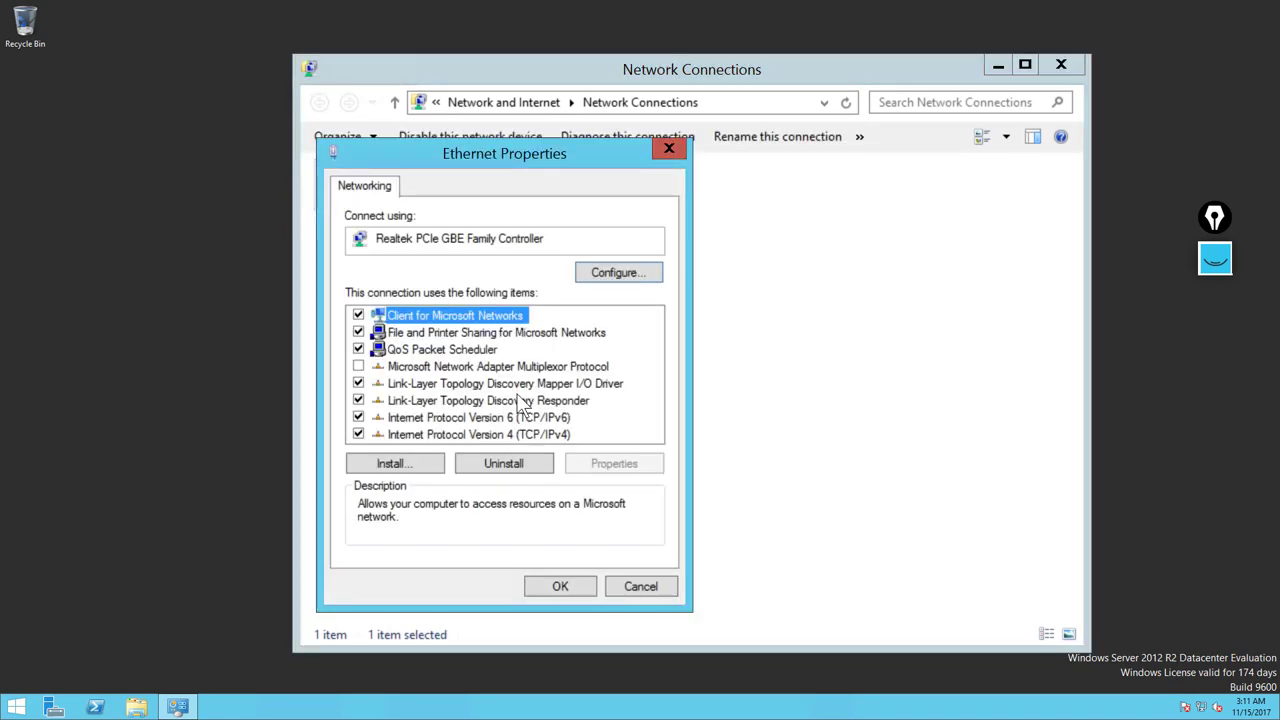
pyautogui.click(443, 434)
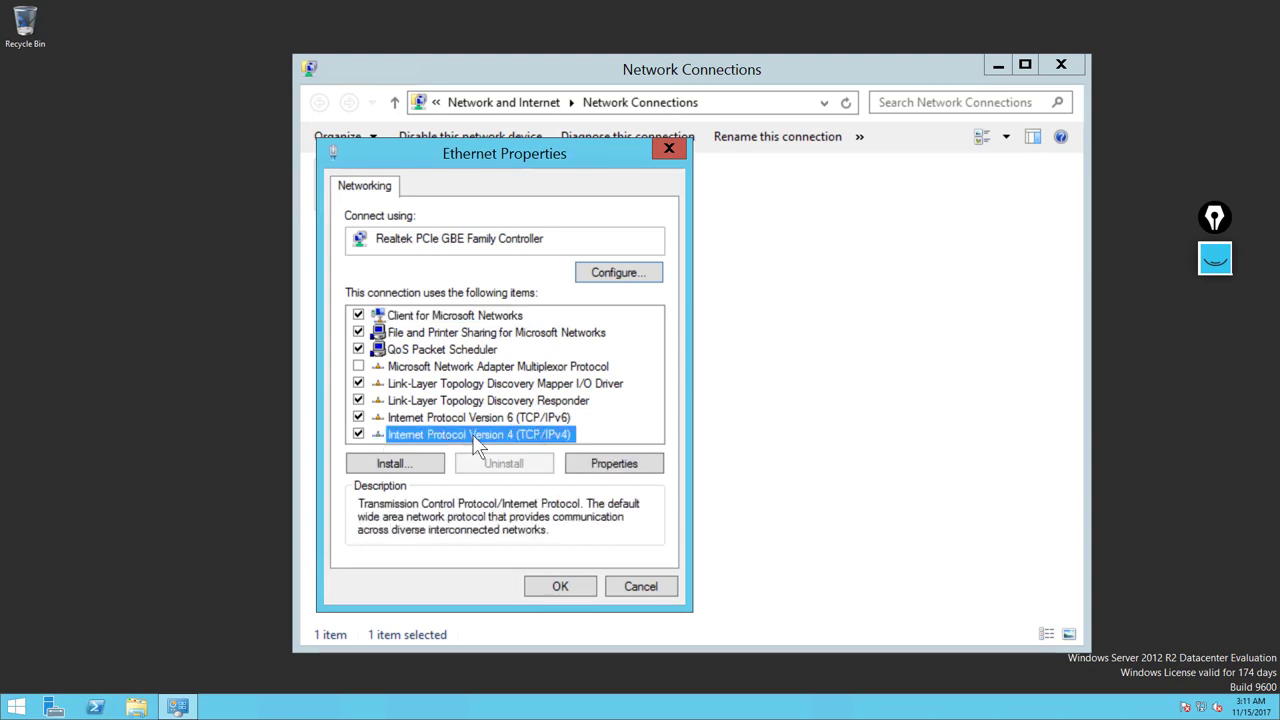
pyautogui.click(612, 463)
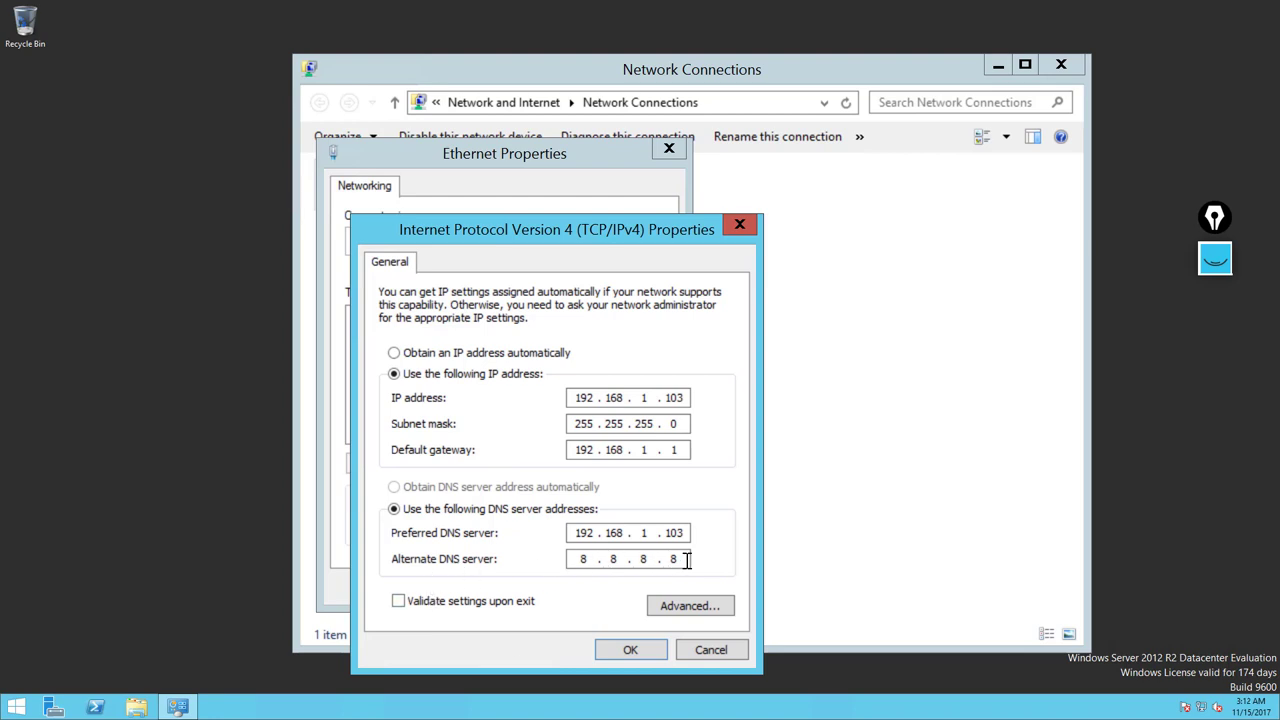
pyautogui.click(620, 648)
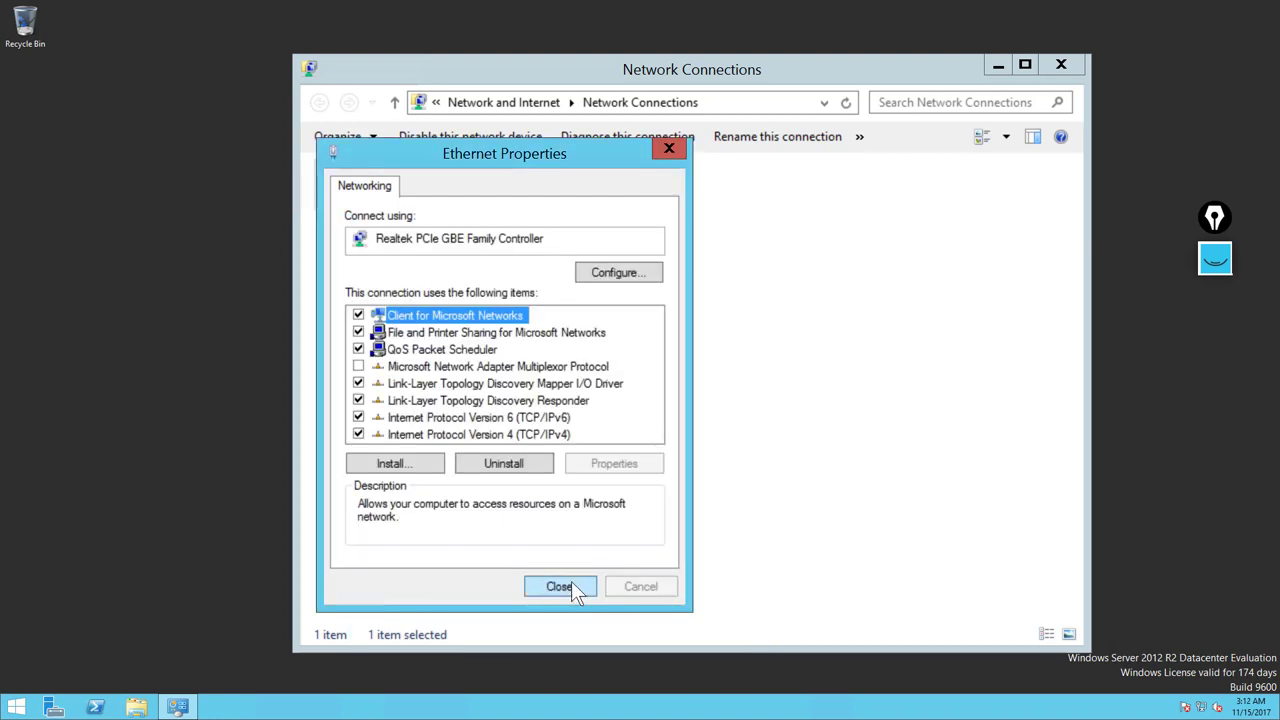
pyautogui.click(578, 584)
pyautogui.click(1061, 65)
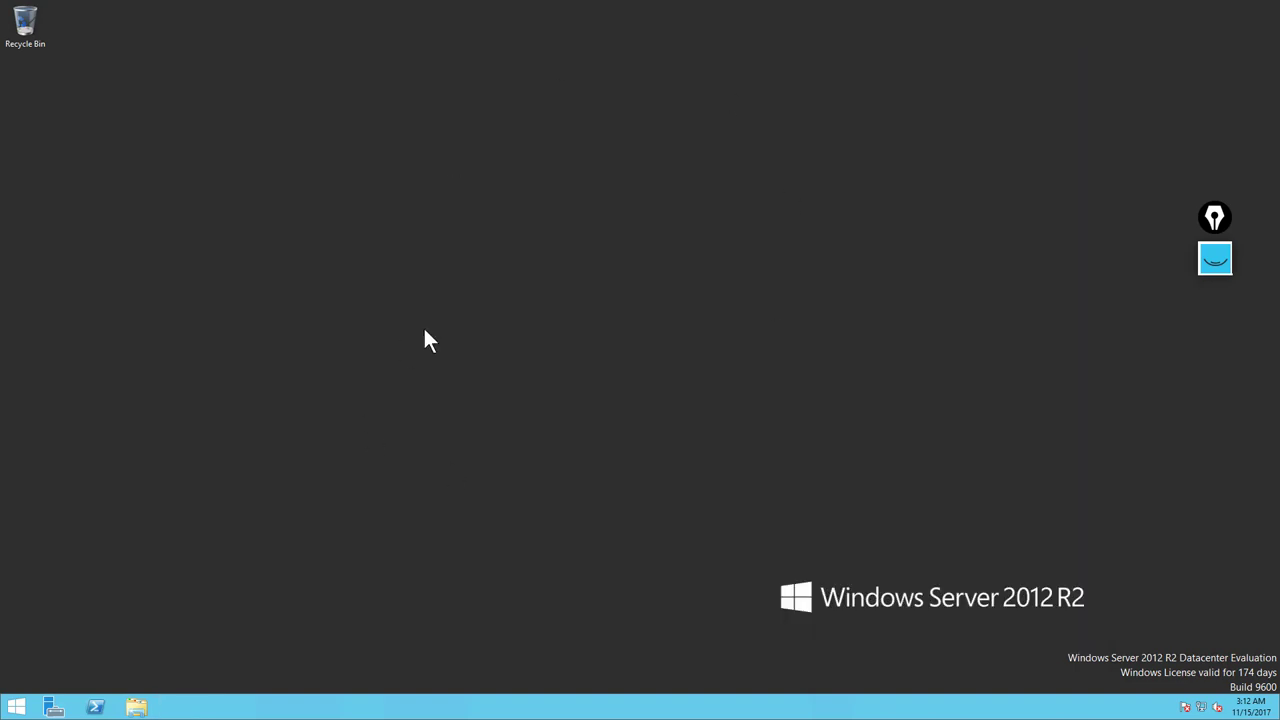
# Open Server Manager and start the Add Roles and Features Wizard
pyautogui.click(55, 708)
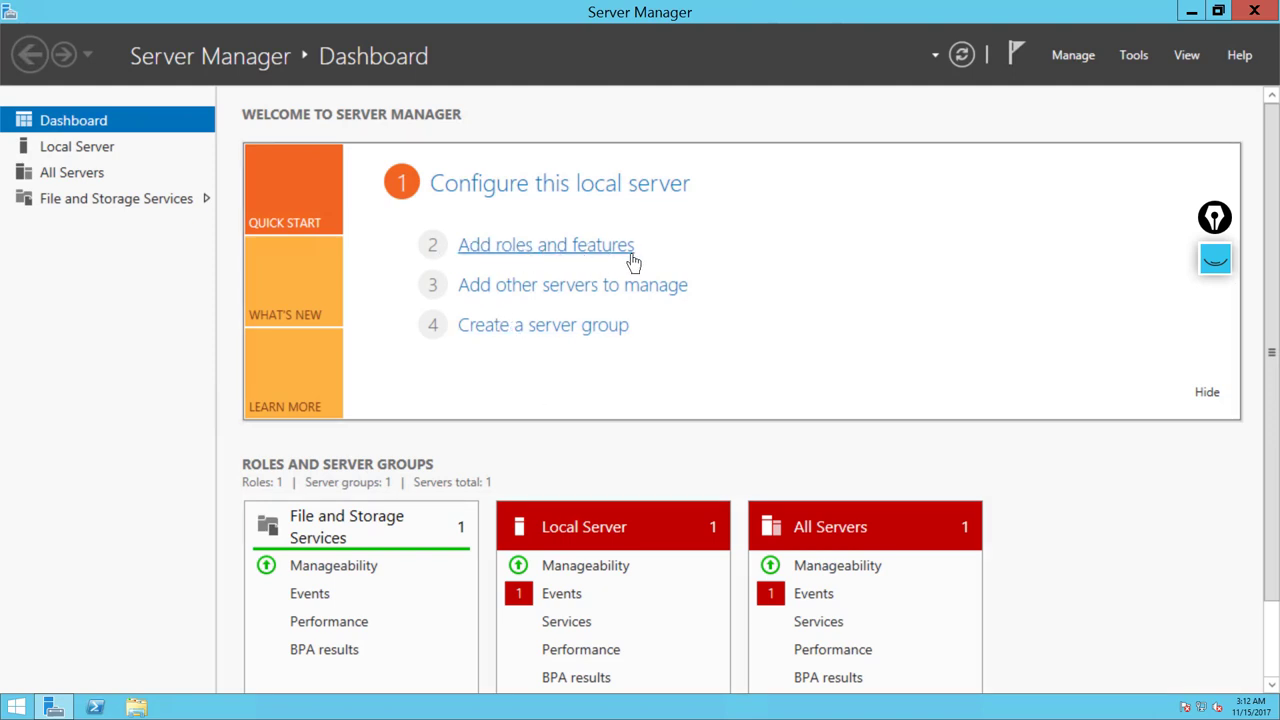
pyautogui.click(506, 250)
pyautogui.click(1076, 56)
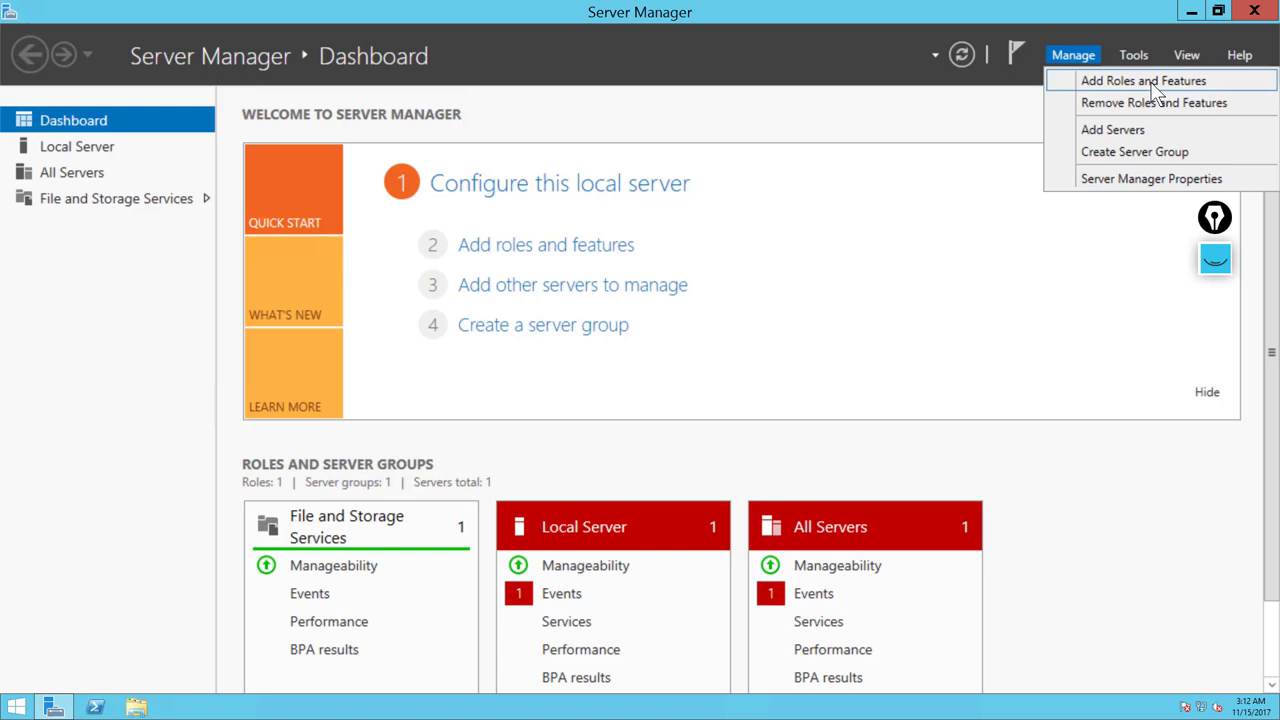
pyautogui.click(1119, 82)
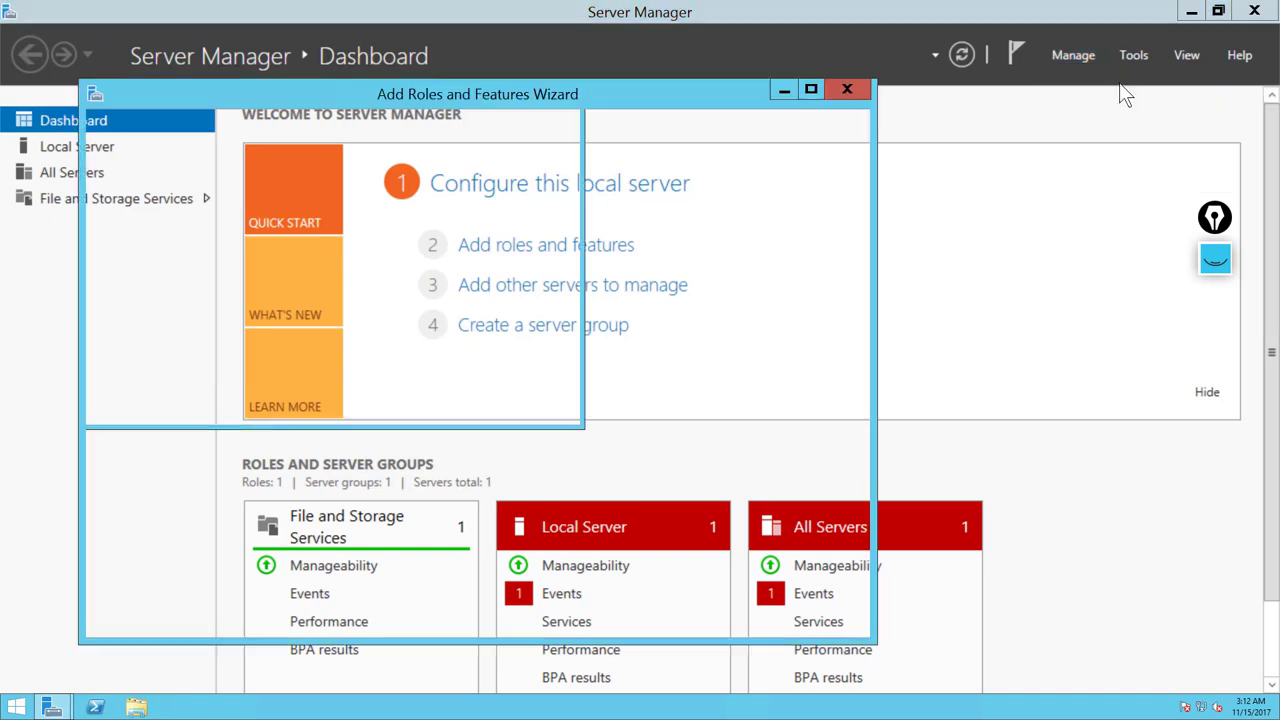
pyautogui.moveTo(468, 96); pyautogui.dragTo(559, 70)
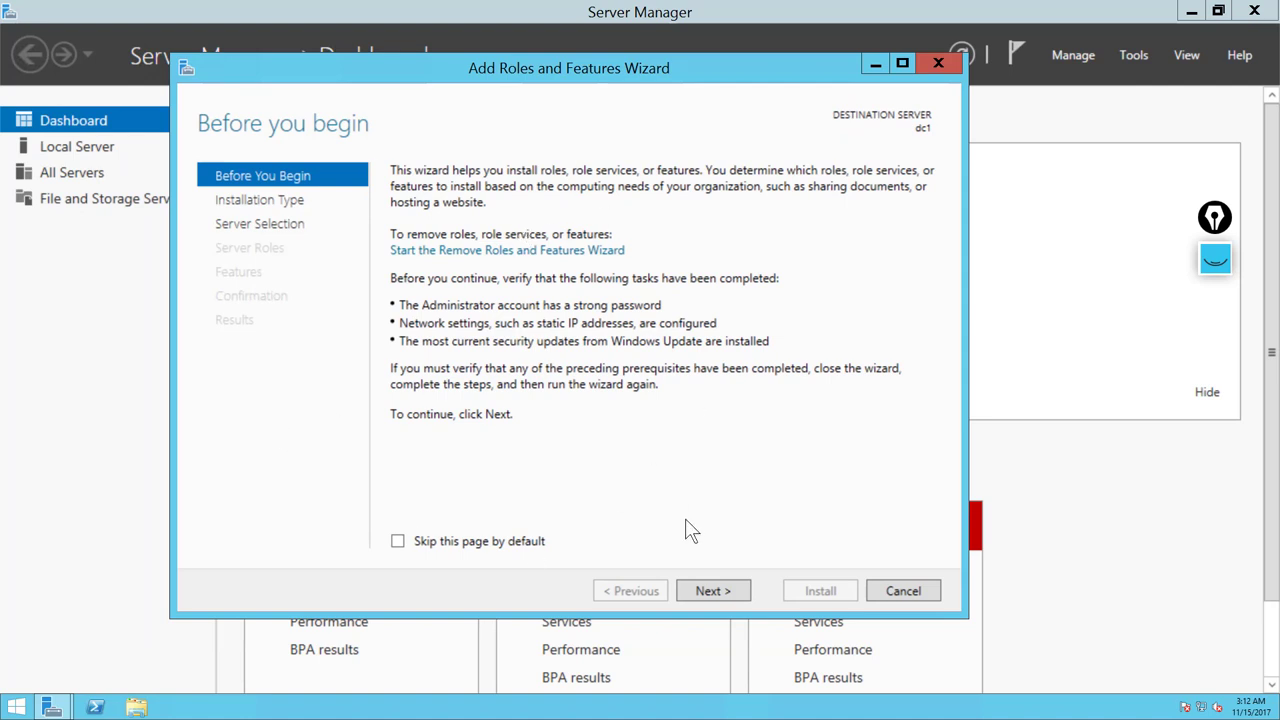
# Proceed with a role-based or feature-based installation on the server dc1 from the server pool
pyautogui.click(712, 590)
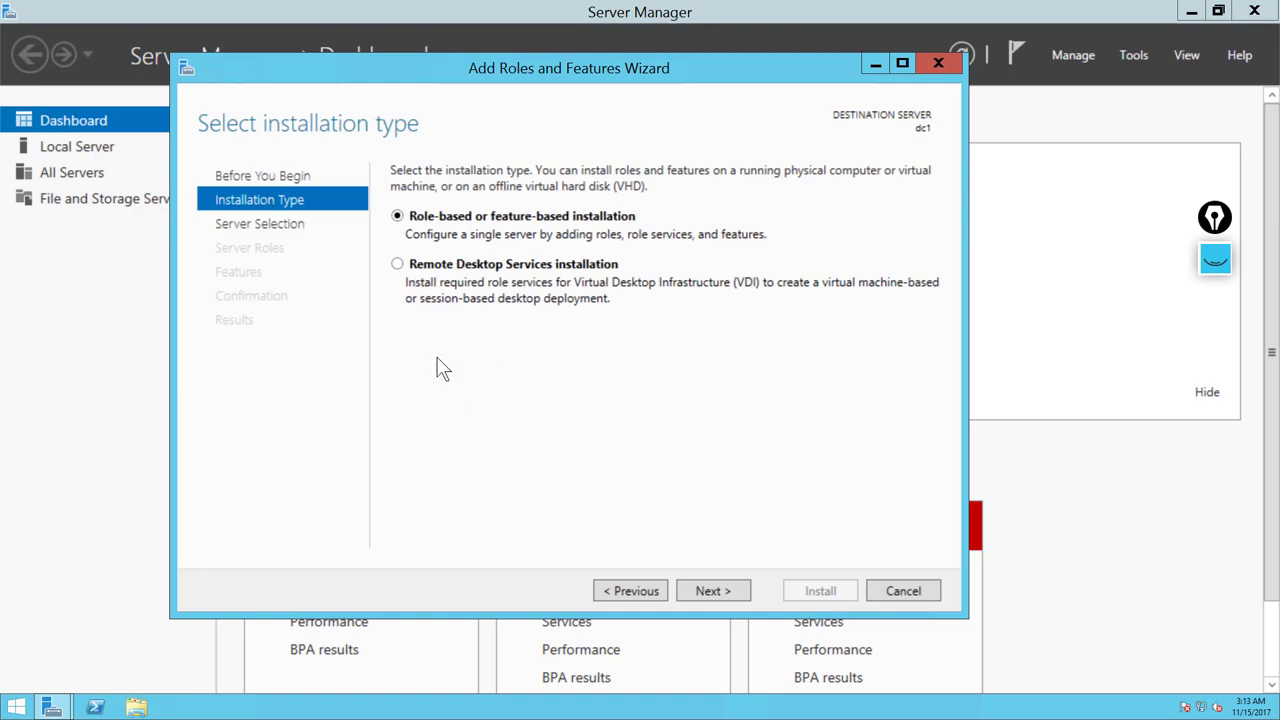
pyautogui.click(720, 594)
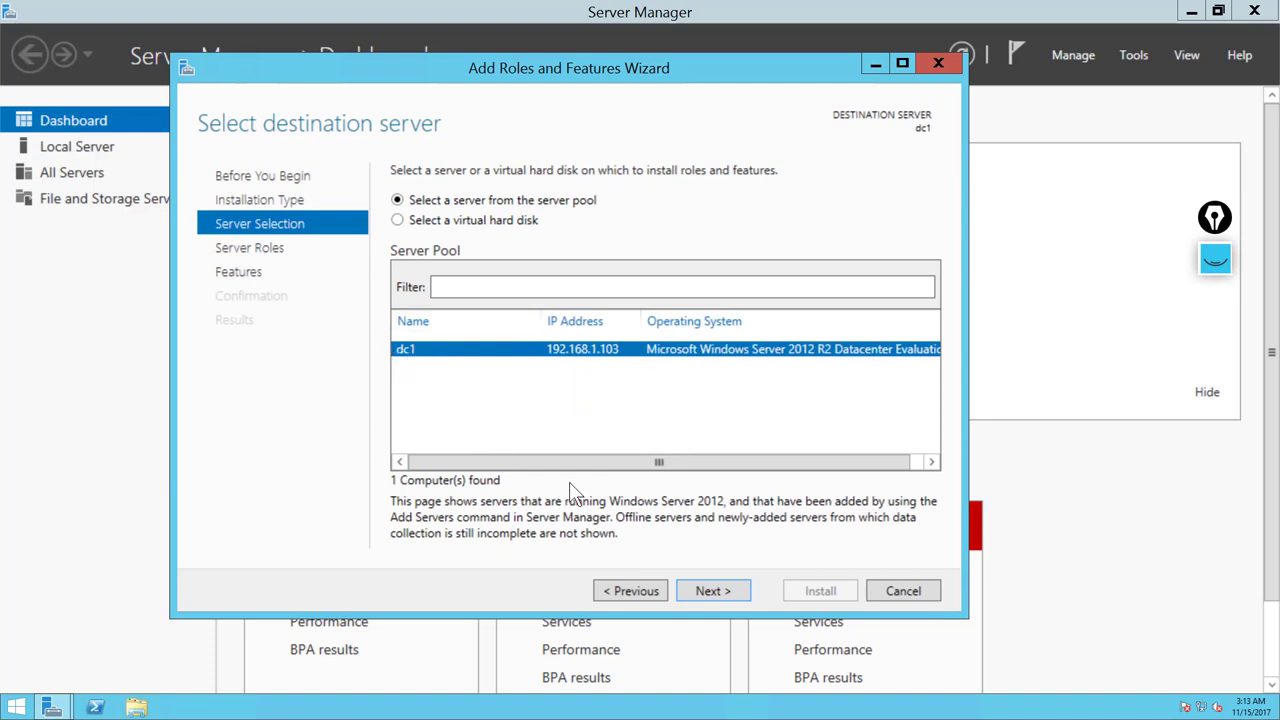
pyautogui.click(717, 589)
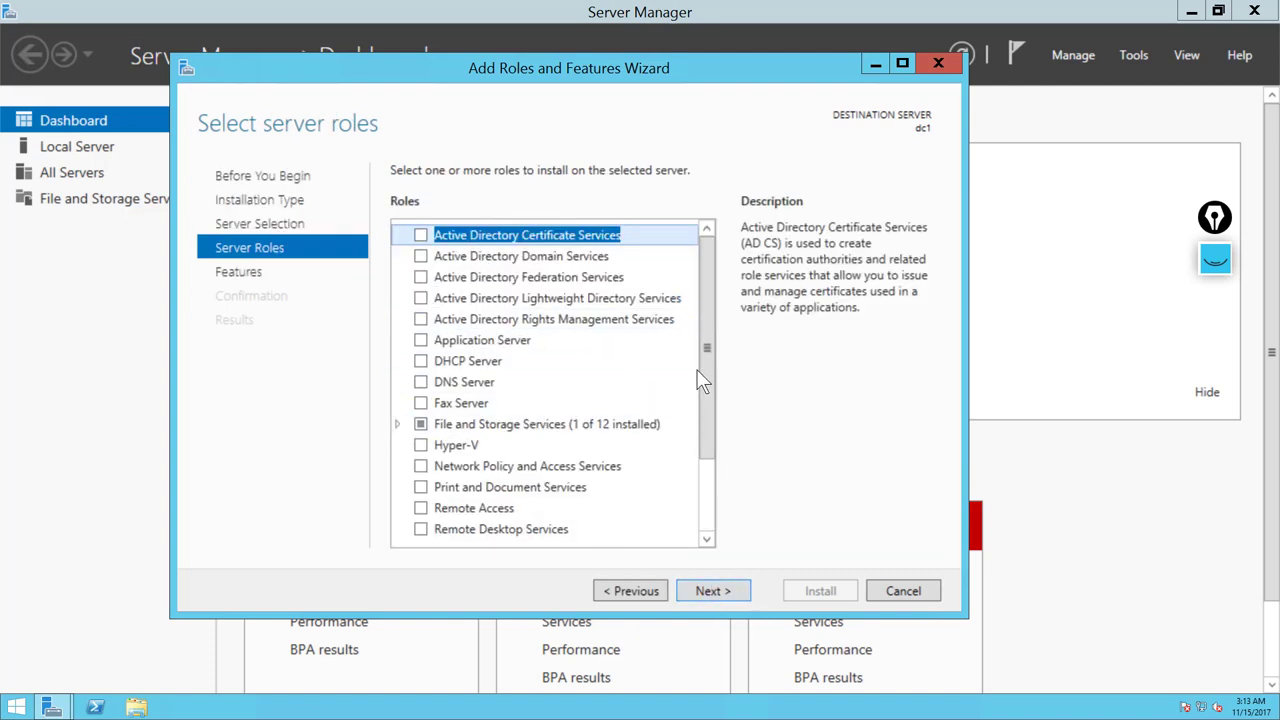
# Select the Active Directory Domain Services role for installation and continue to the features selection
pyautogui.moveTo(706, 390); pyautogui.dragTo(718, 334)
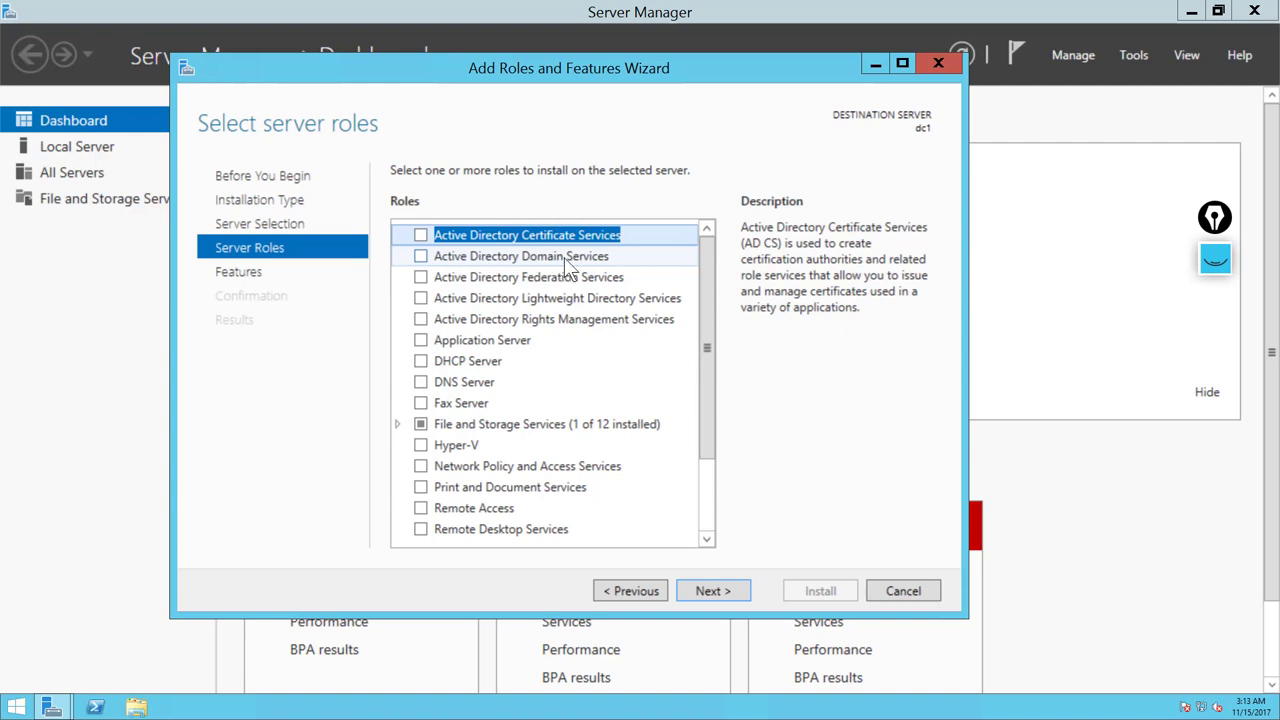
pyautogui.click(421, 257)
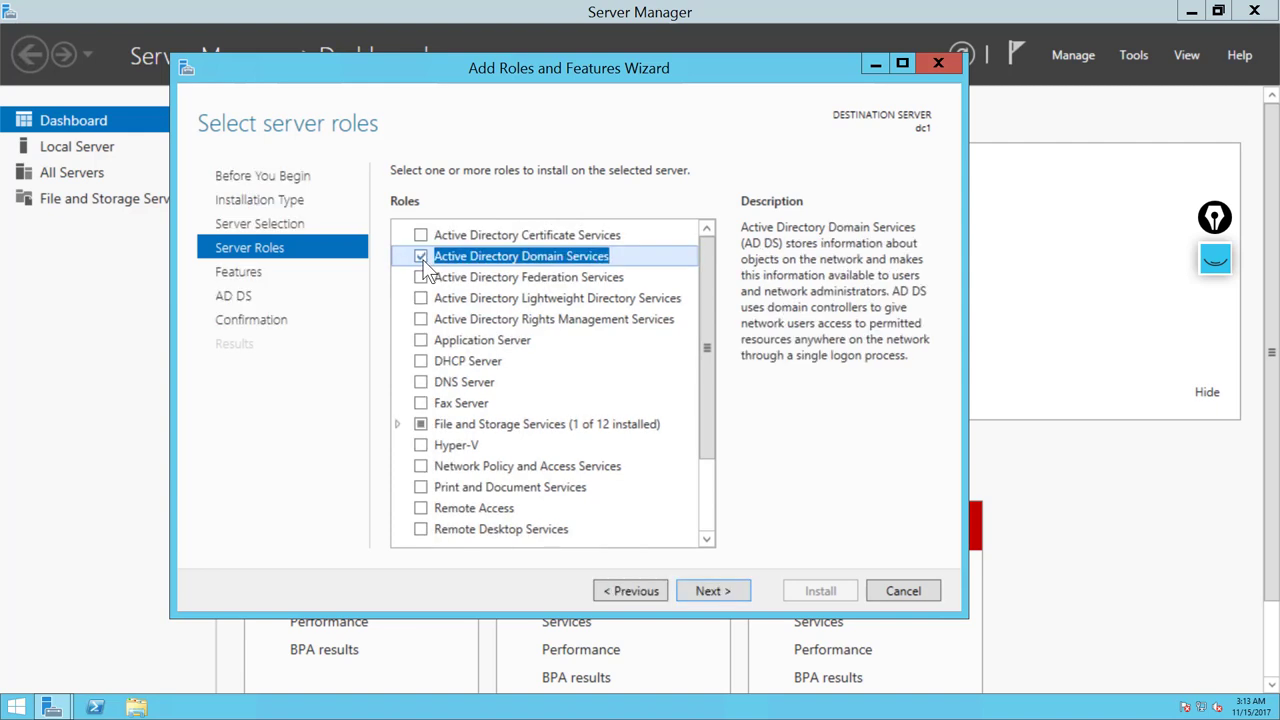
pyautogui.click(713, 591)
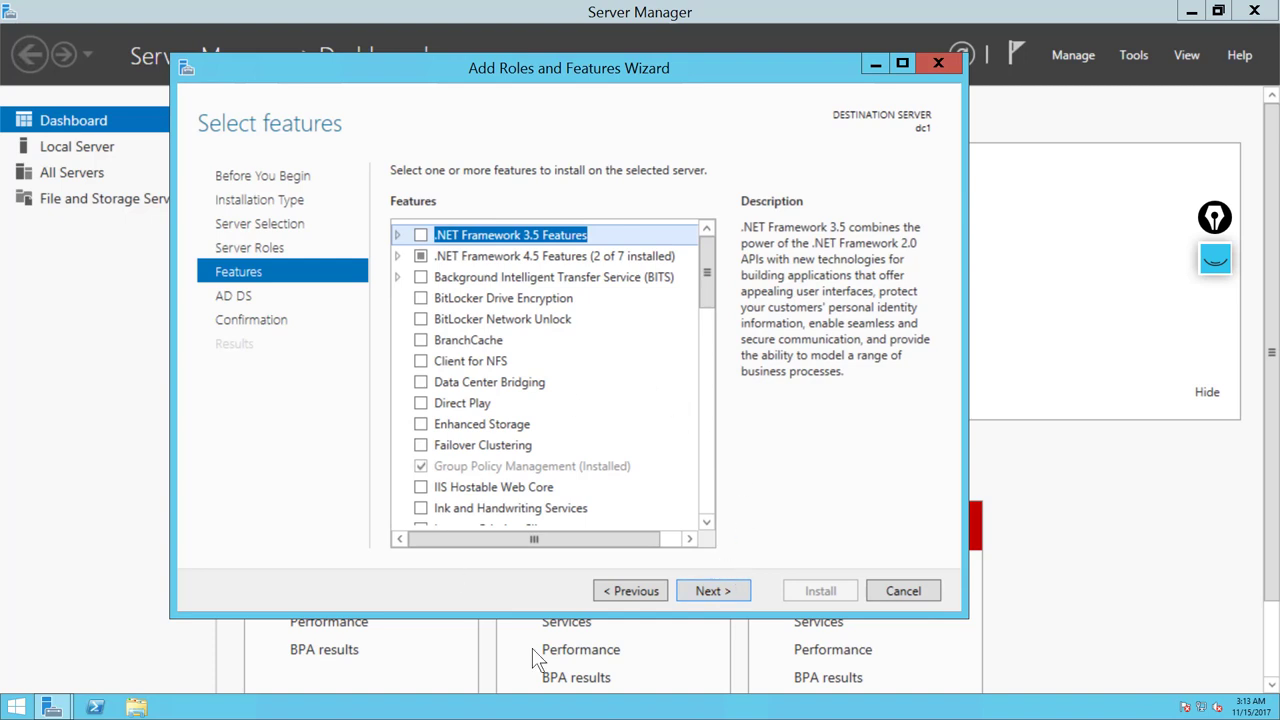
# Recheck the selected server role, keep the default features and advance to the AD DS information page
pyautogui.click(626, 591)
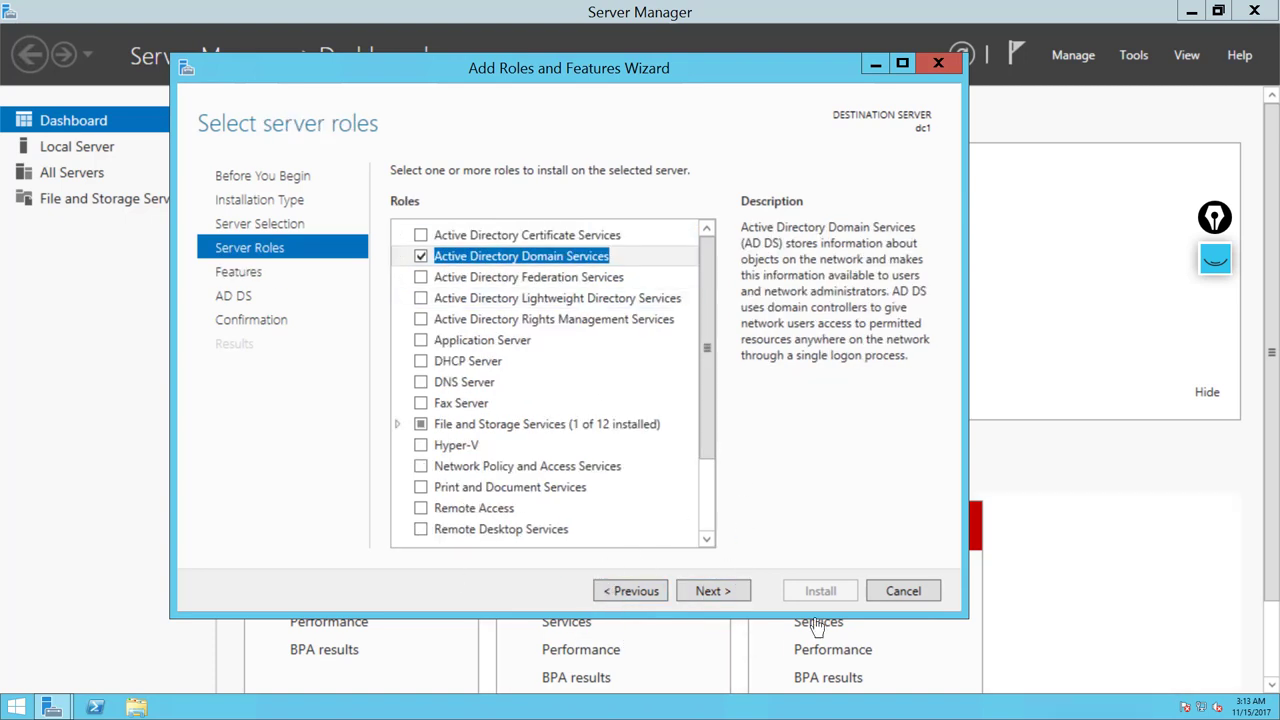
pyautogui.click(713, 591)
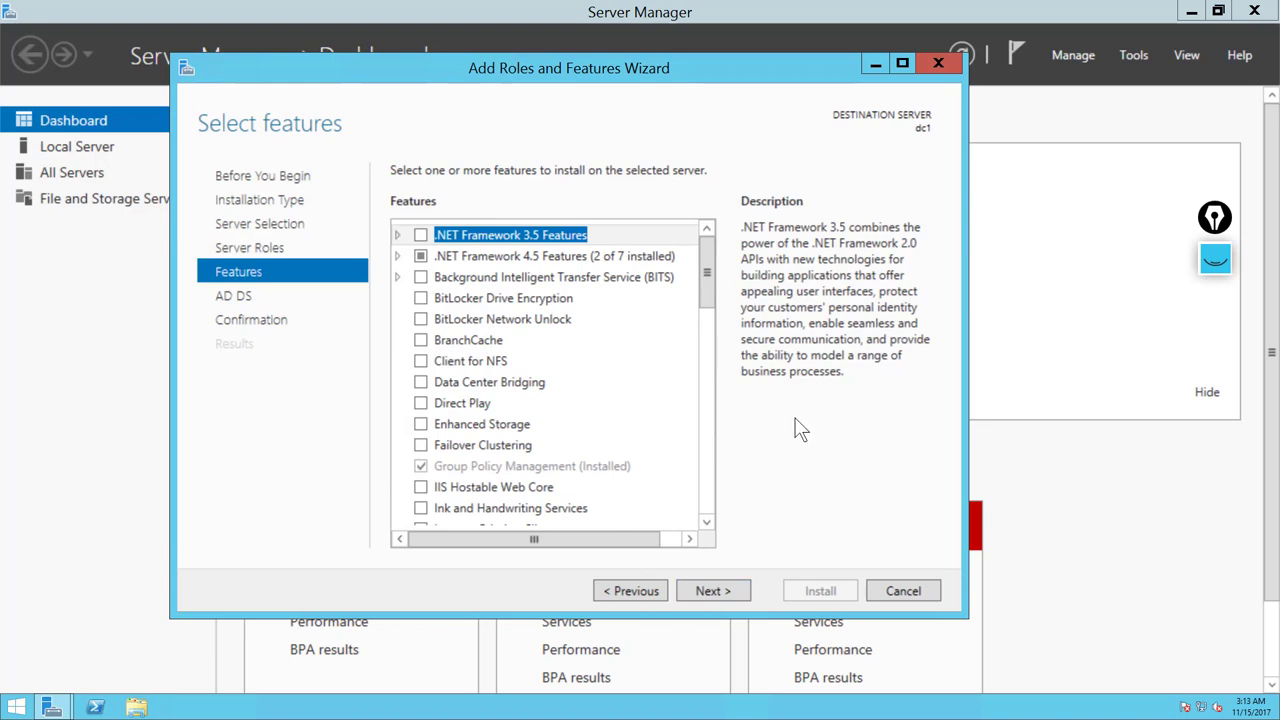
pyautogui.click(634, 592)
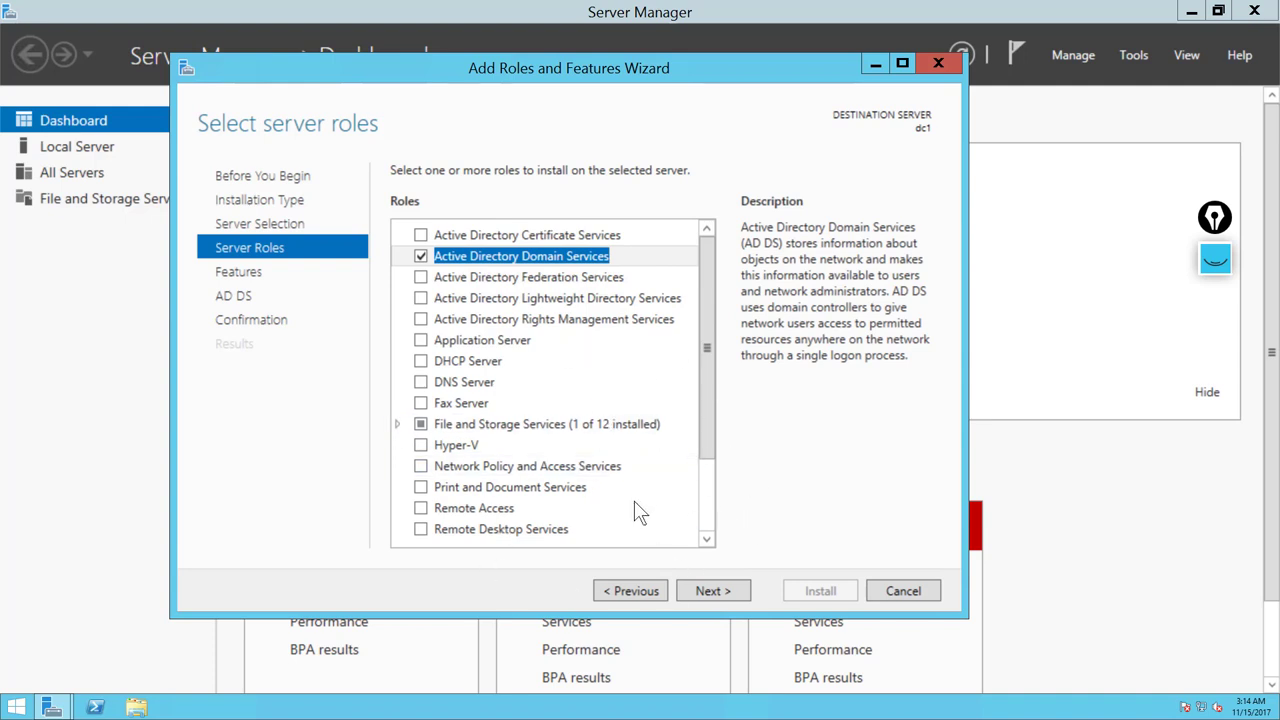
pyautogui.click(708, 589)
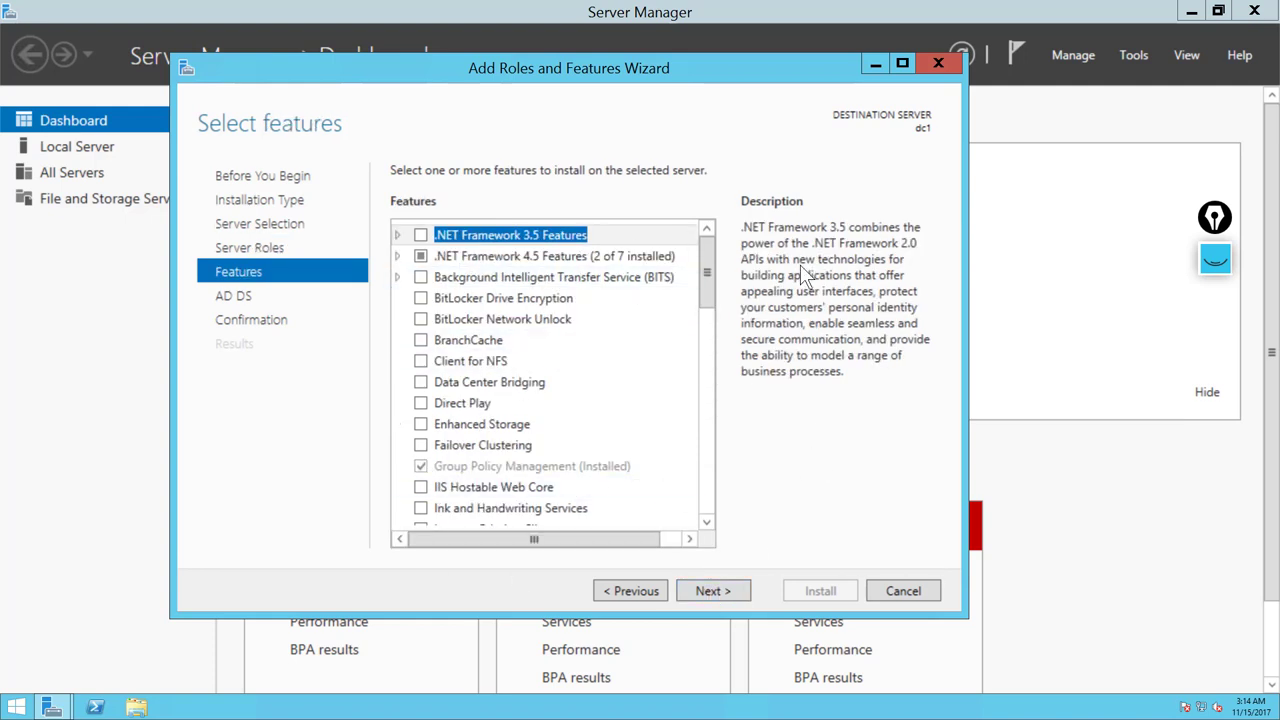
pyautogui.click(704, 589)
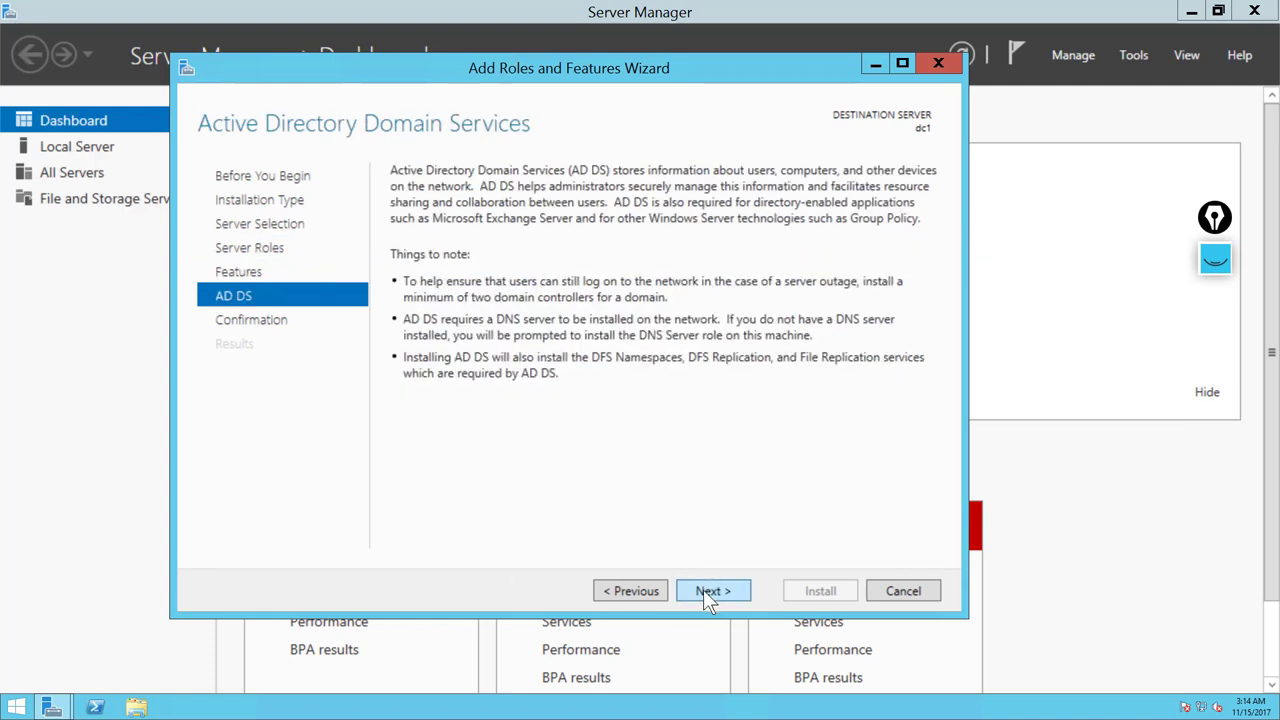
# Allow automatic restart of the destination server if required and start installing the Active Directory Domain Services role
pyautogui.click(710, 594)
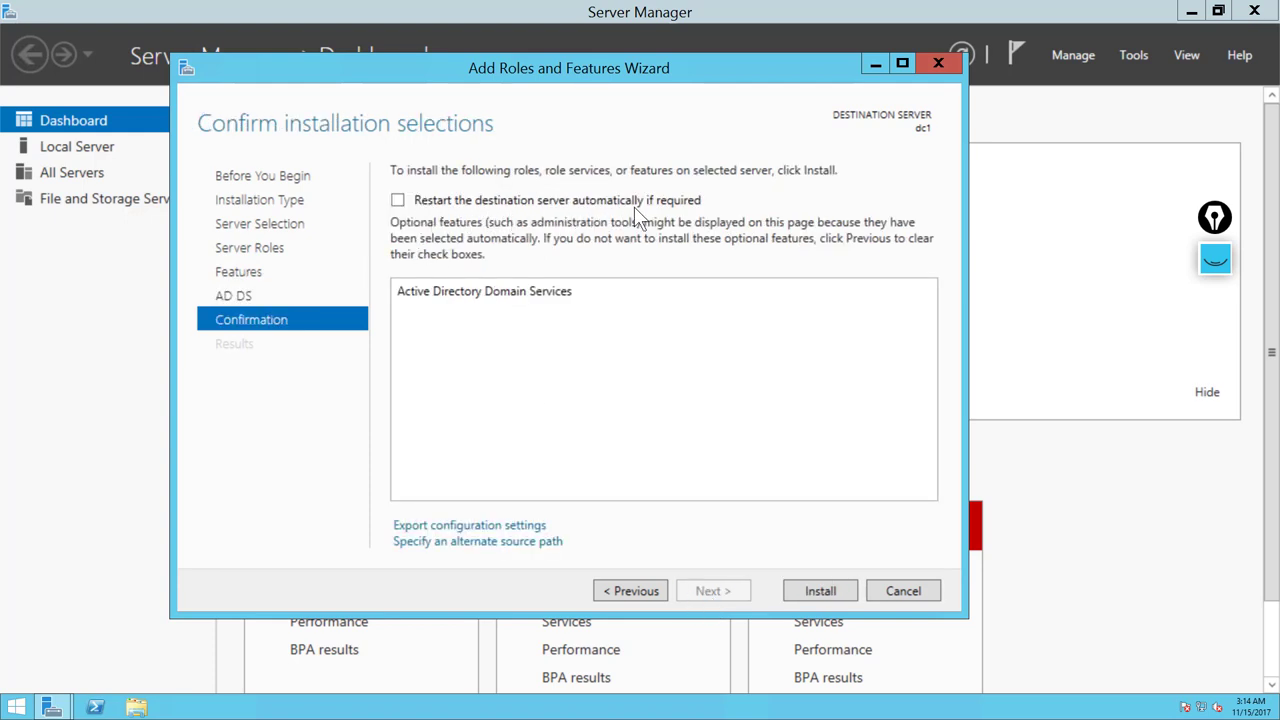
pyautogui.click(406, 201)
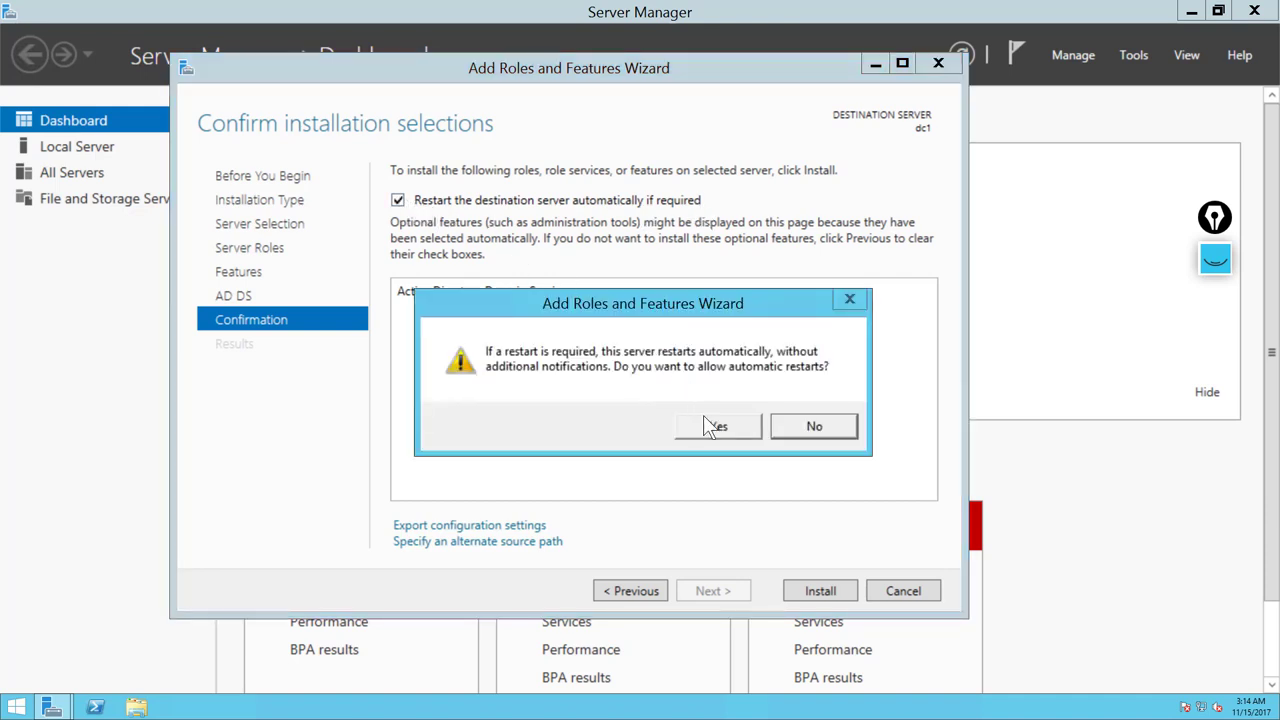
pyautogui.click(710, 426)
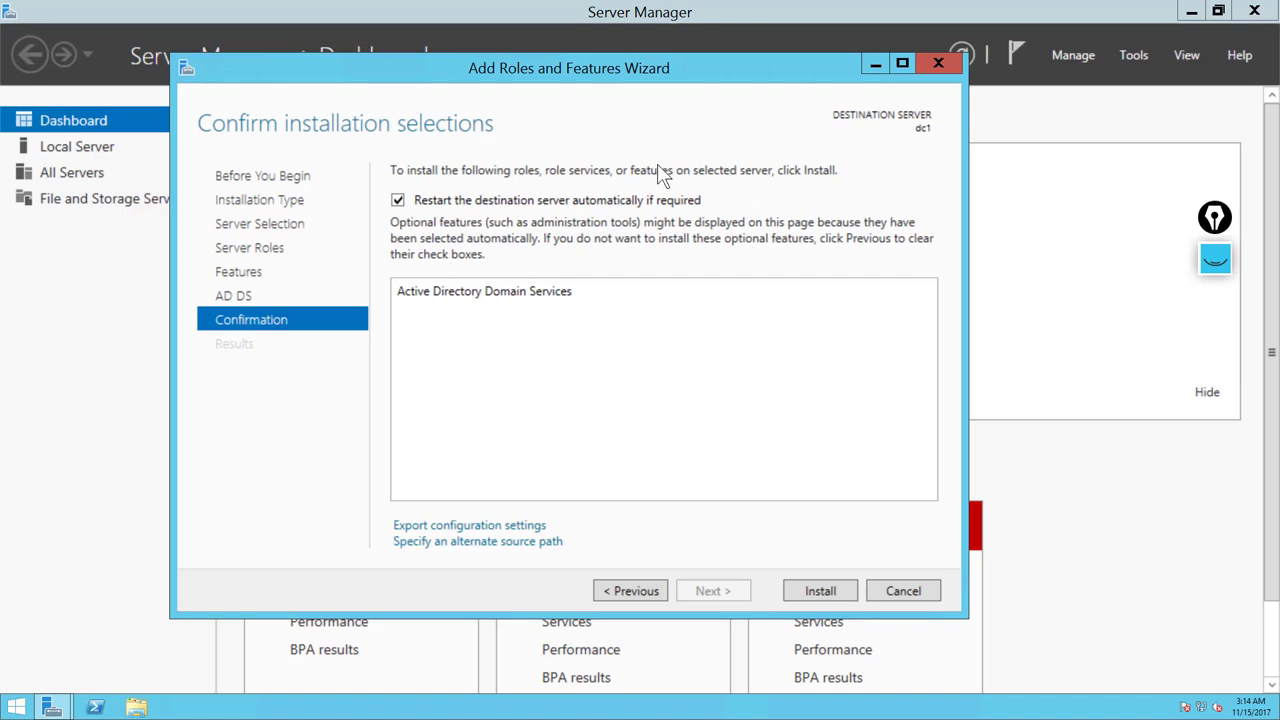
pyautogui.click(820, 590)
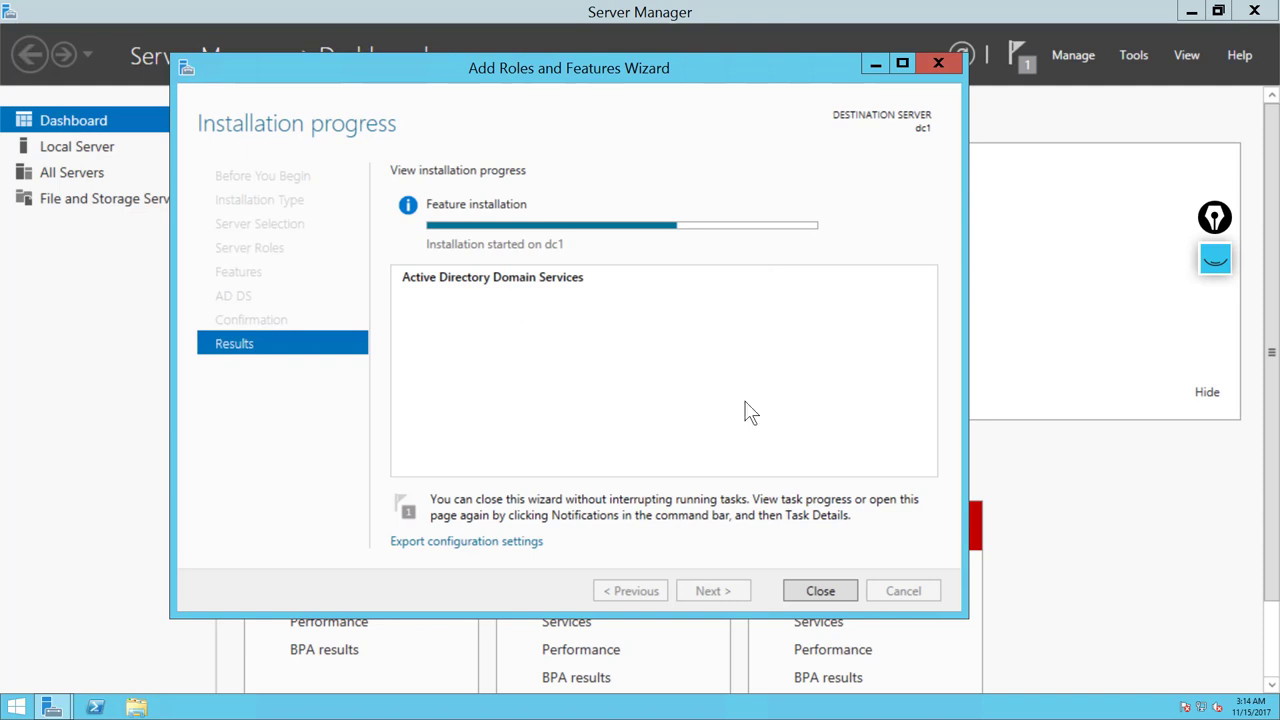
pyautogui.press('Return')
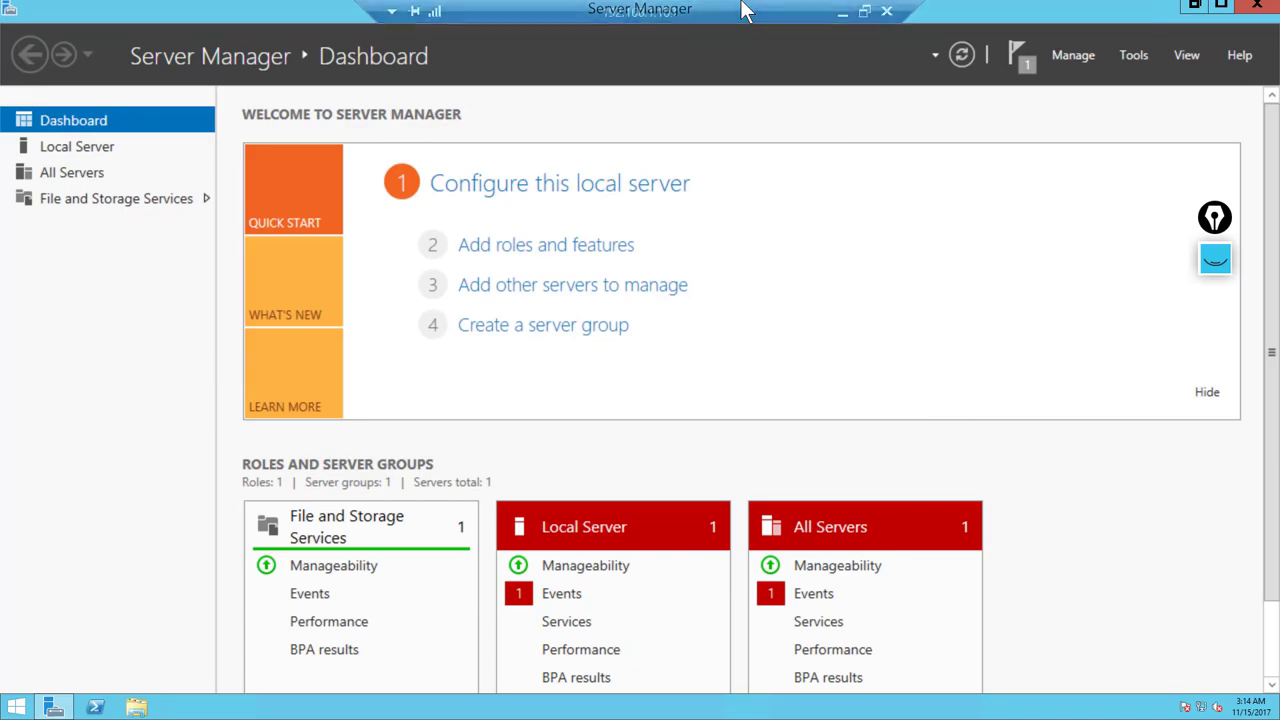
pyautogui.press('super+d')
pyautogui.click(836, 16)
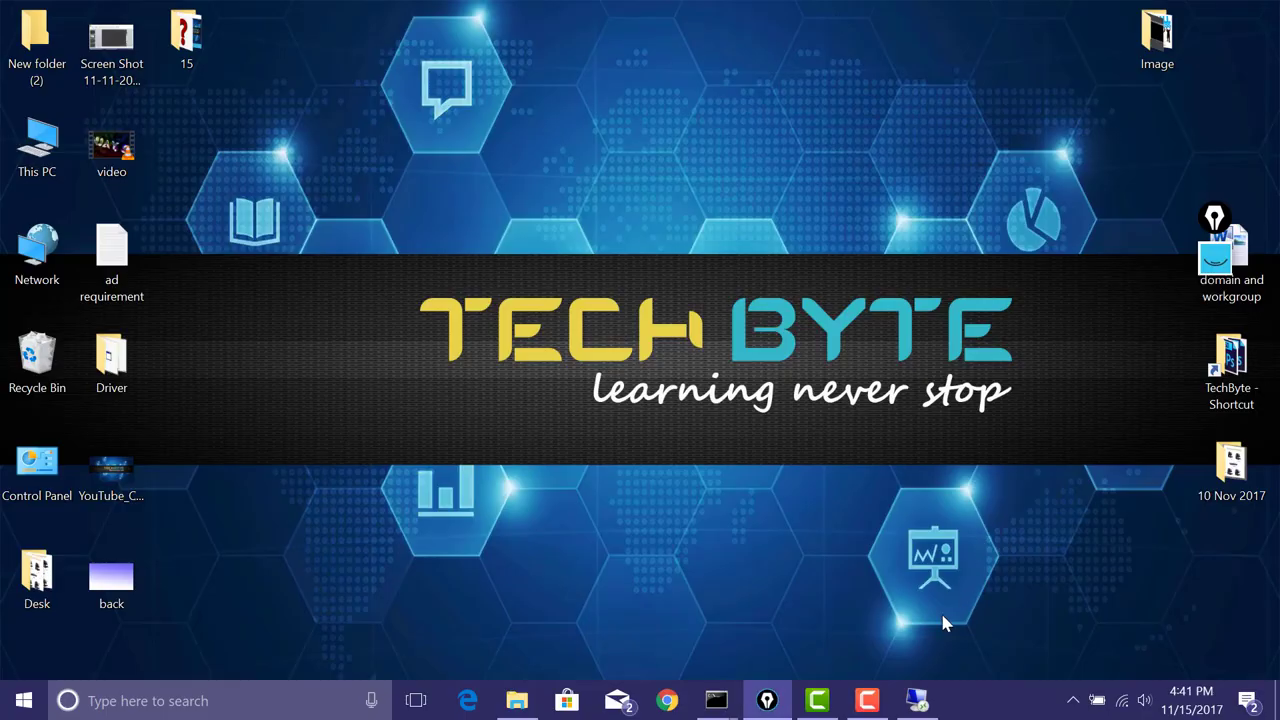
pyautogui.click(867, 700)
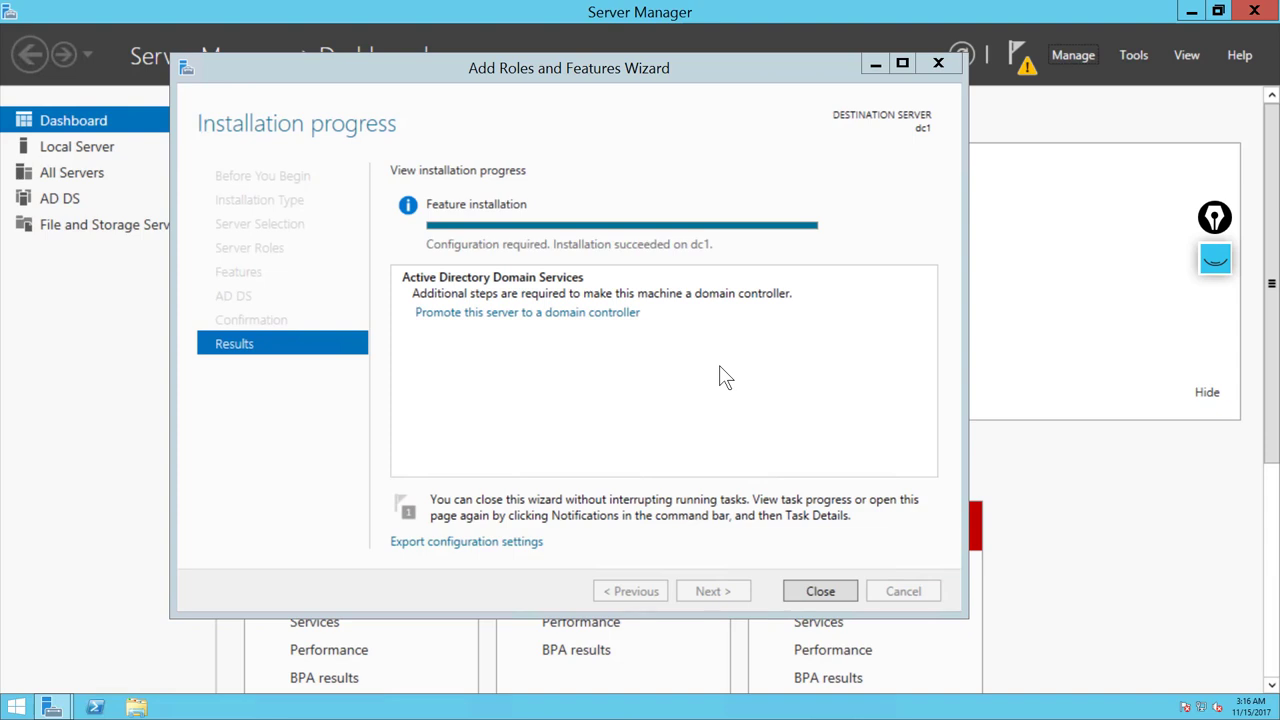
# Close the completed role installation wizard and start promoting this server to a domain controller from the post-deployment notification
pyautogui.click(820, 592)
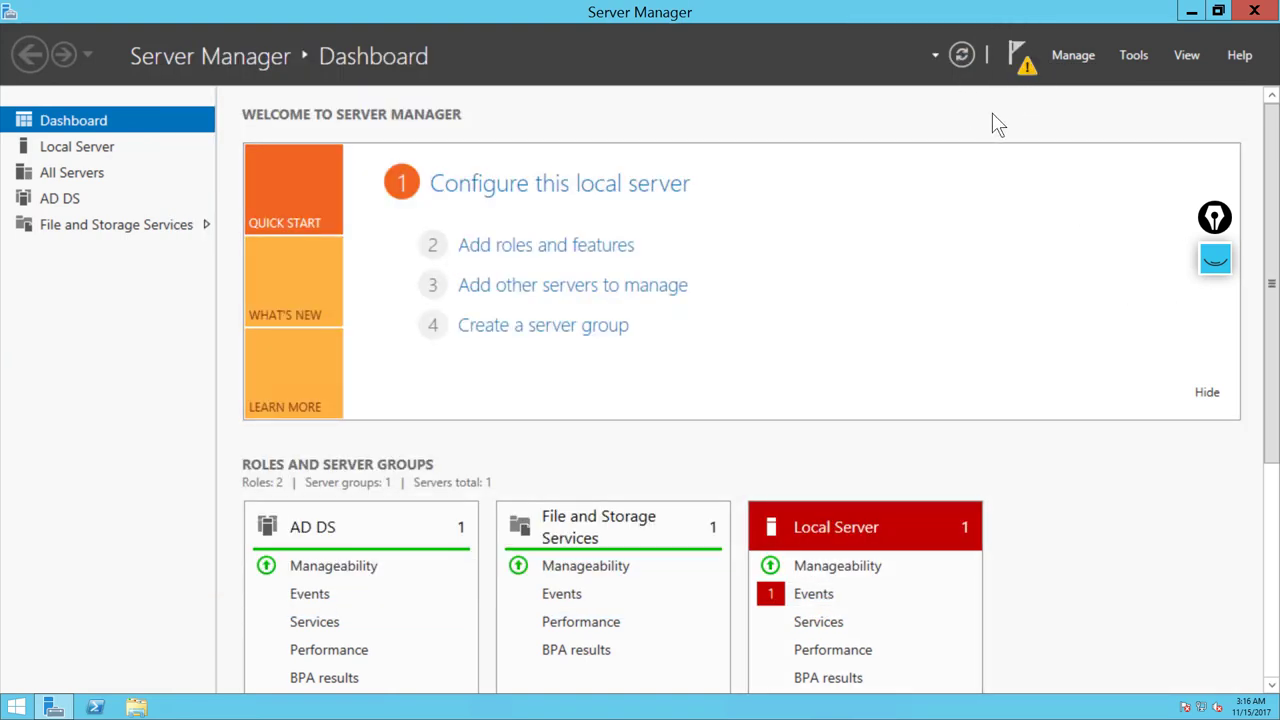
pyautogui.click(1031, 80)
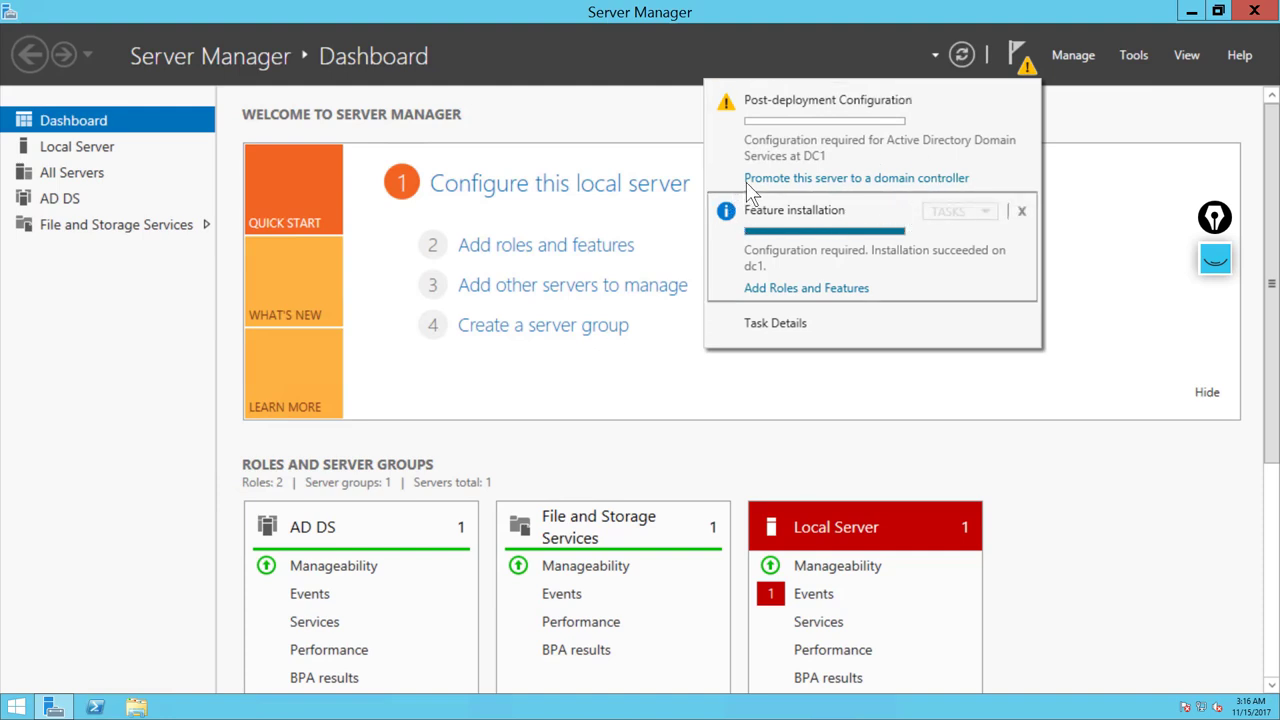
pyautogui.click(822, 179)
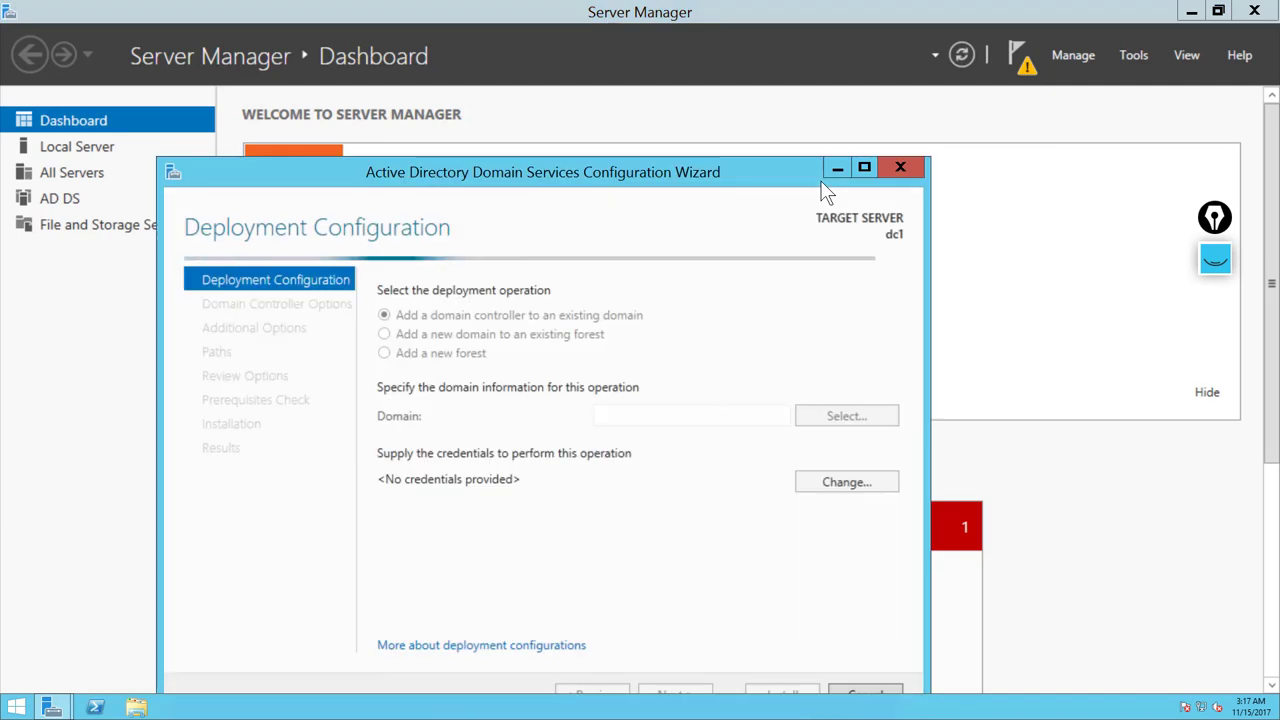
pyautogui.moveTo(630, 175); pyautogui.dragTo(665, 92)
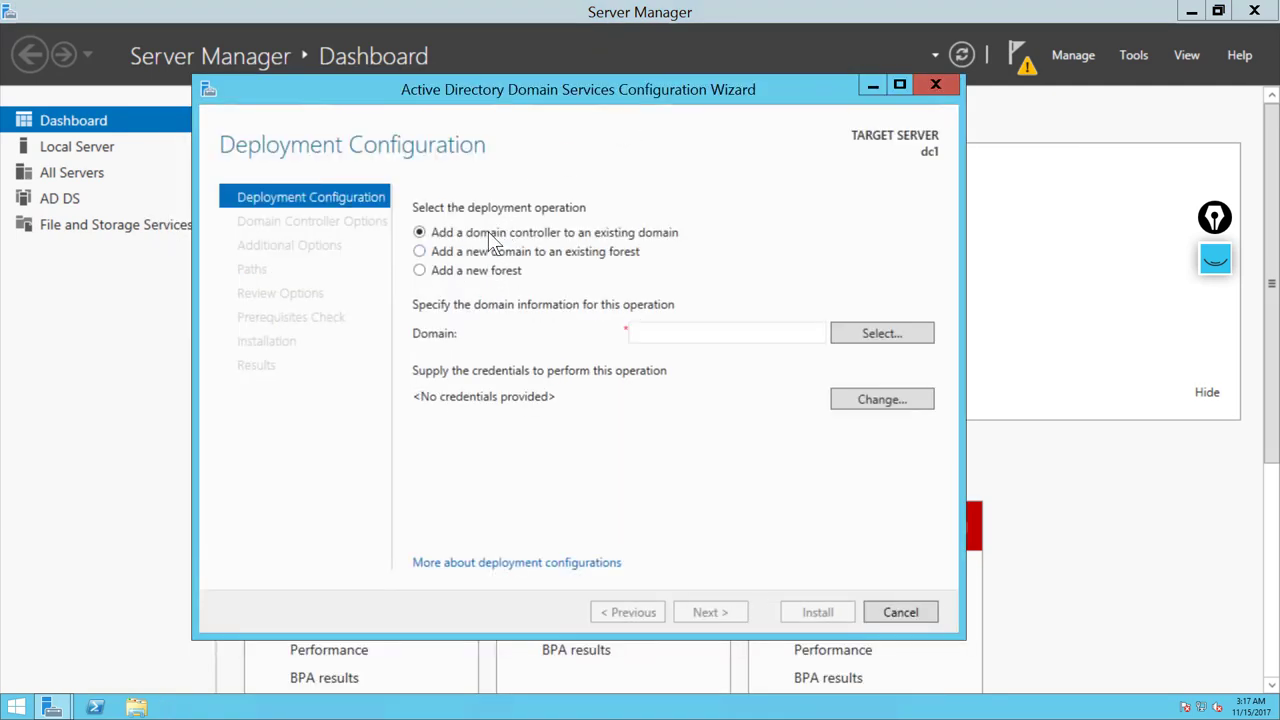
# Choose to add a new forest with the root domain name techbyte.local and continue to the domain controller options
pyautogui.click(420, 271)
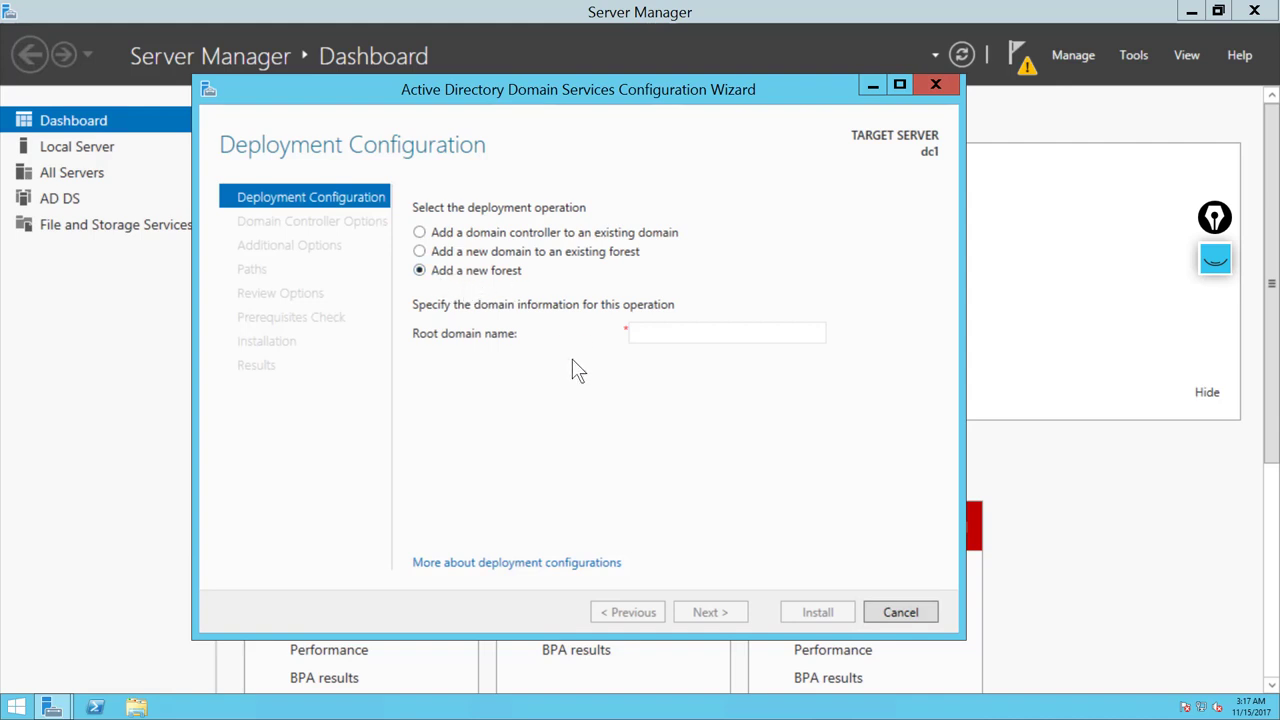
pyautogui.click(668, 334)
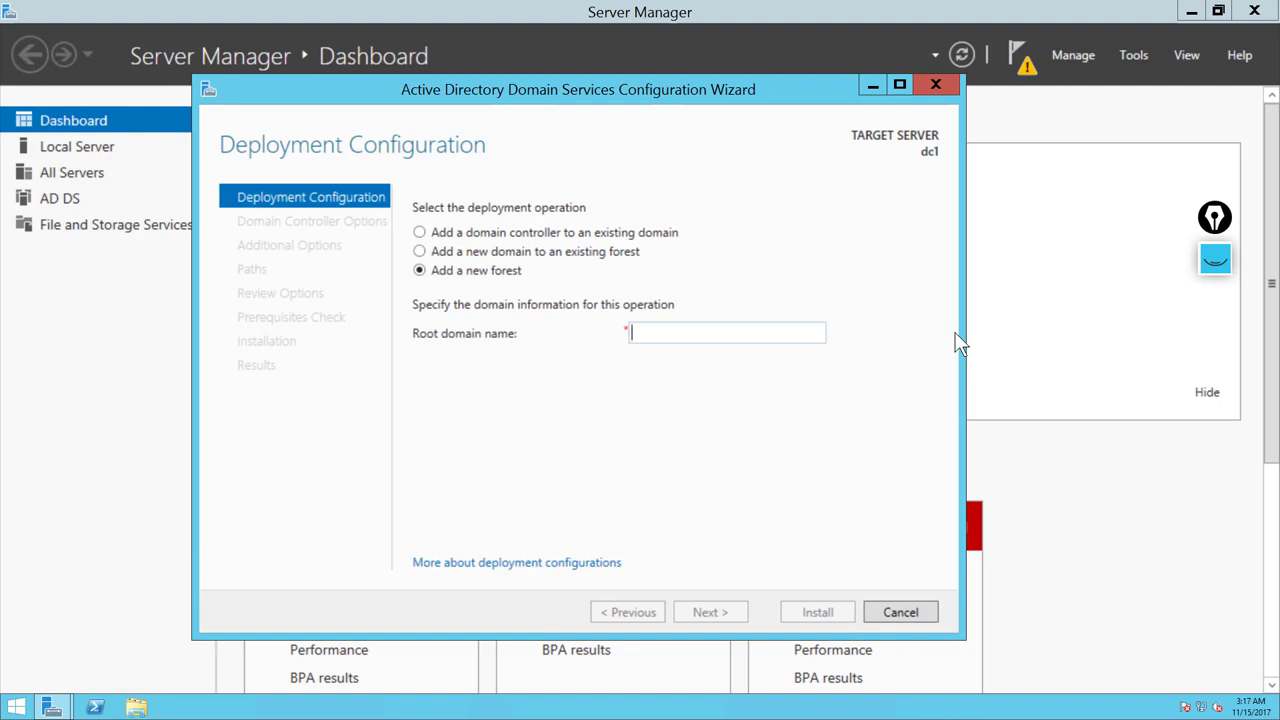
pyautogui.write('te')
pyautogui.press('BackSpace')
pyautogui.press('BackSpace')
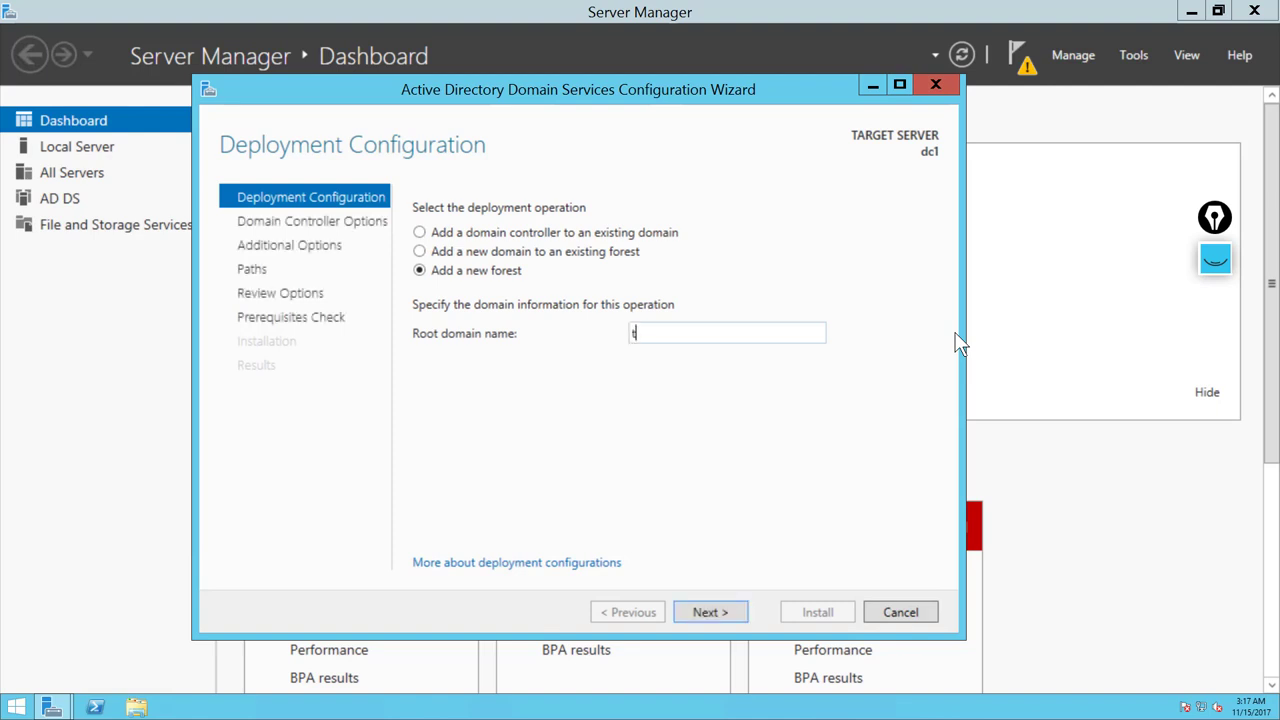
pyautogui.write('techb')
pyautogui.write('yte.local')
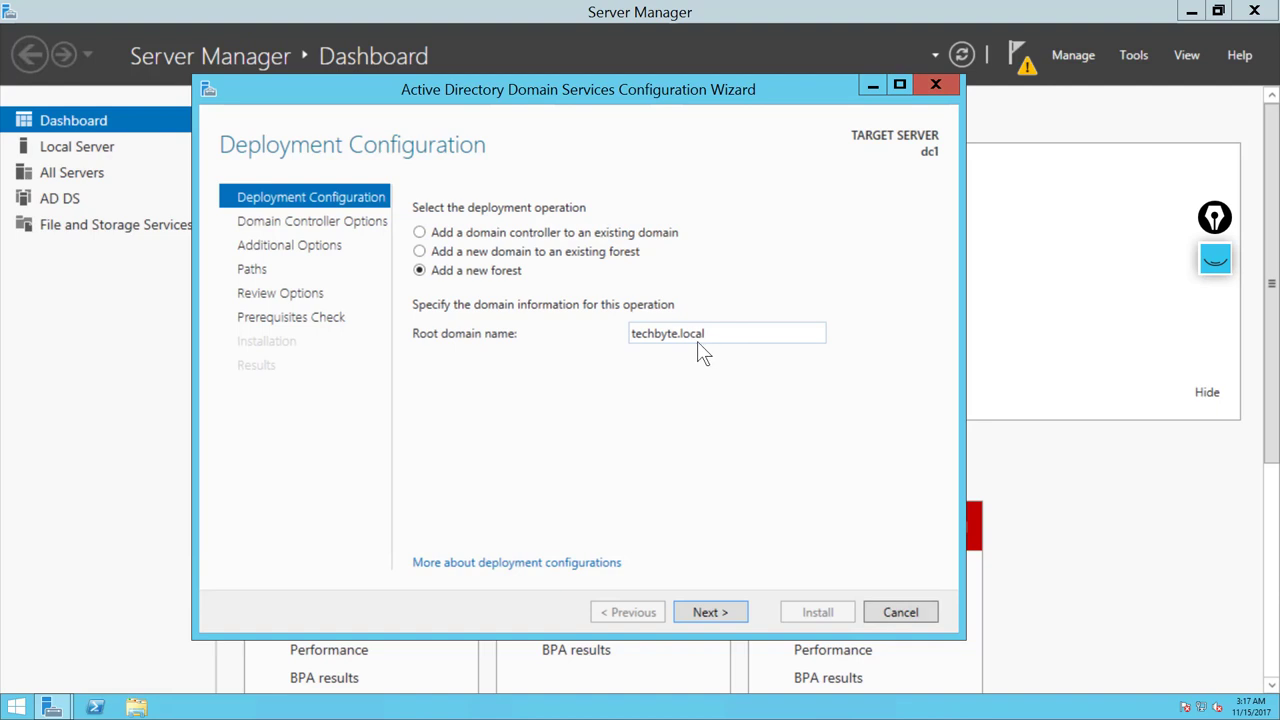
pyautogui.moveTo(723, 337); pyautogui.dragTo(574, 366)
pyautogui.click(725, 612)
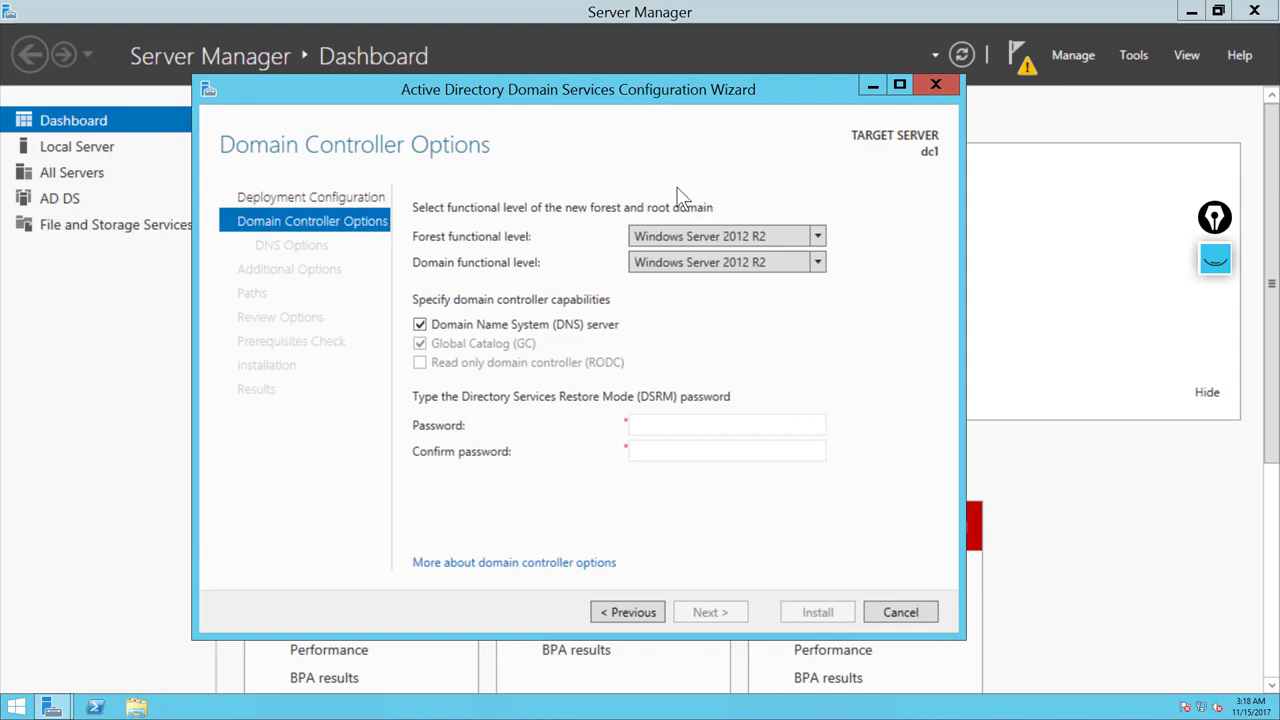
# Try Windows Server 2008 R2 for the forest and domain functional levels, and return the forest level to Windows Server 2012 R2
pyautogui.click(815, 238)
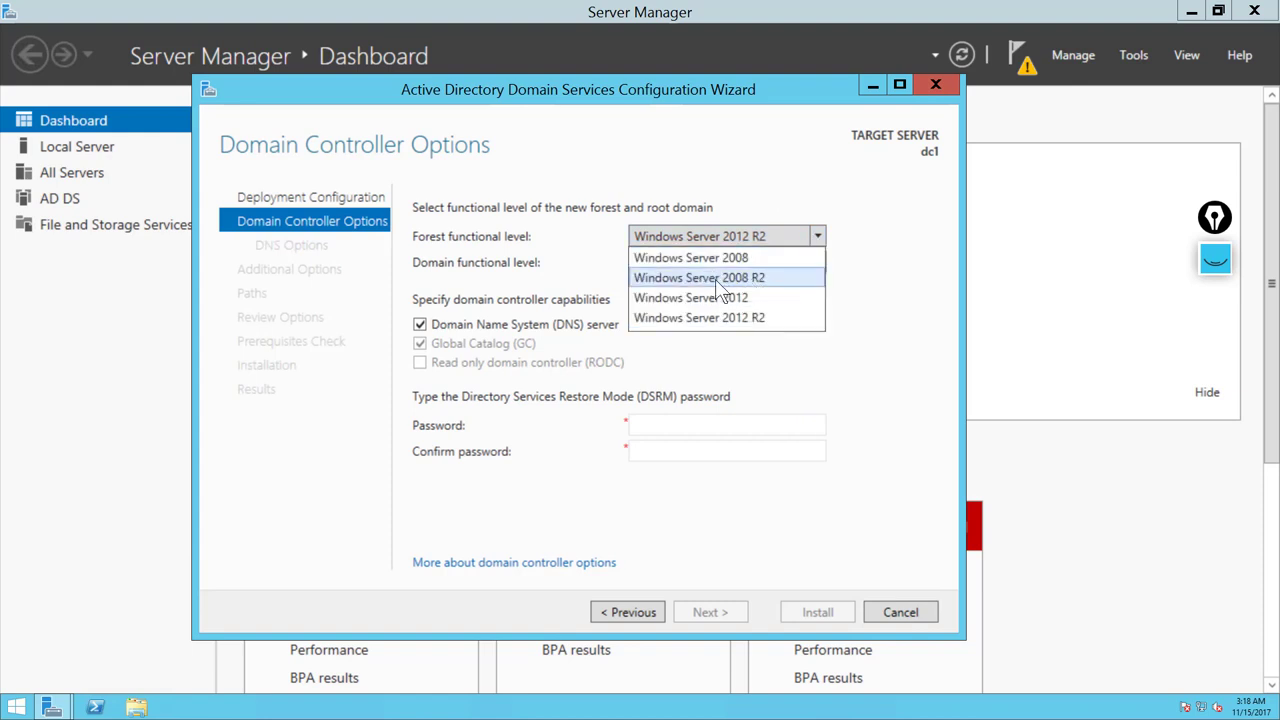
pyautogui.click(859, 283)
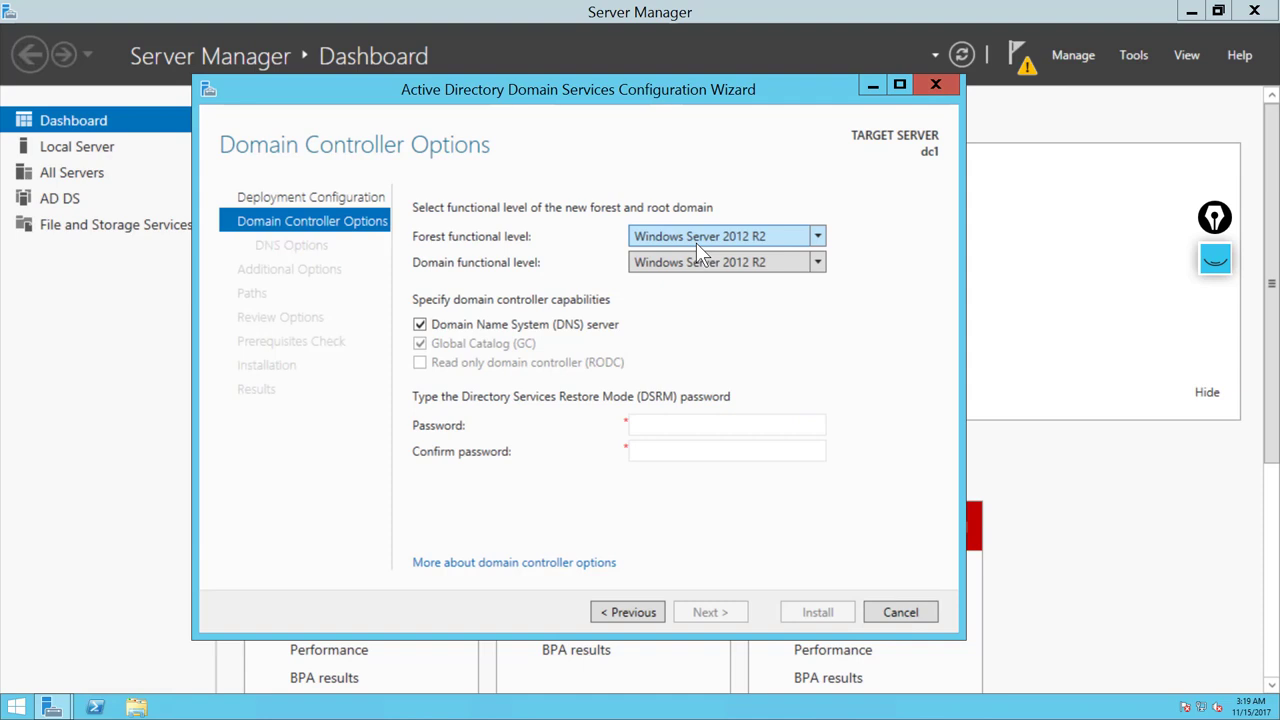
pyautogui.click(818, 240)
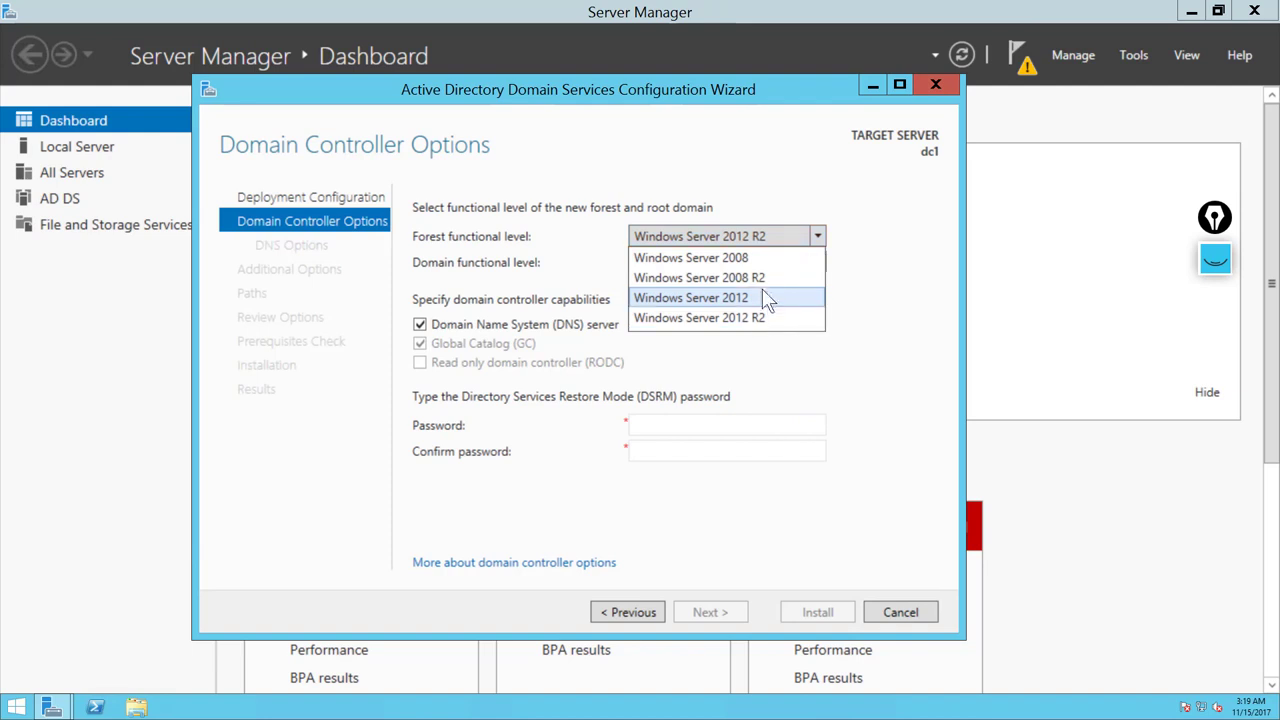
pyautogui.click(768, 277)
pyautogui.click(818, 262)
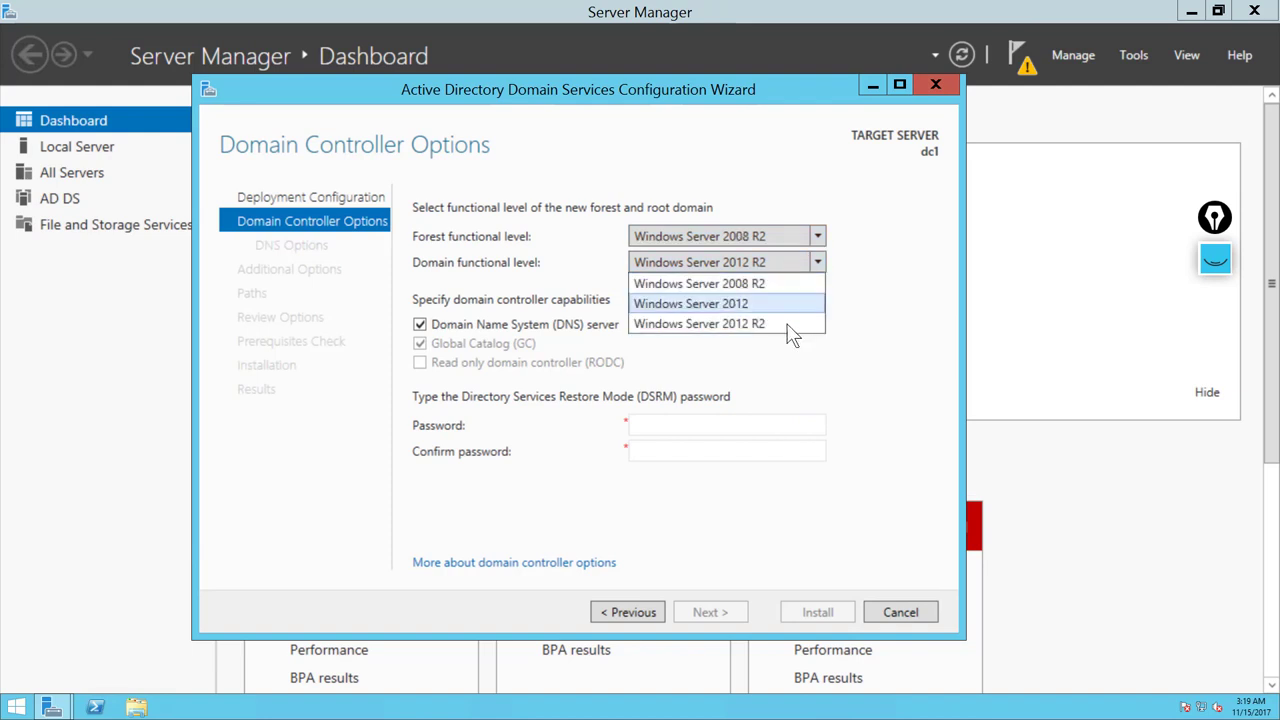
pyautogui.click(762, 285)
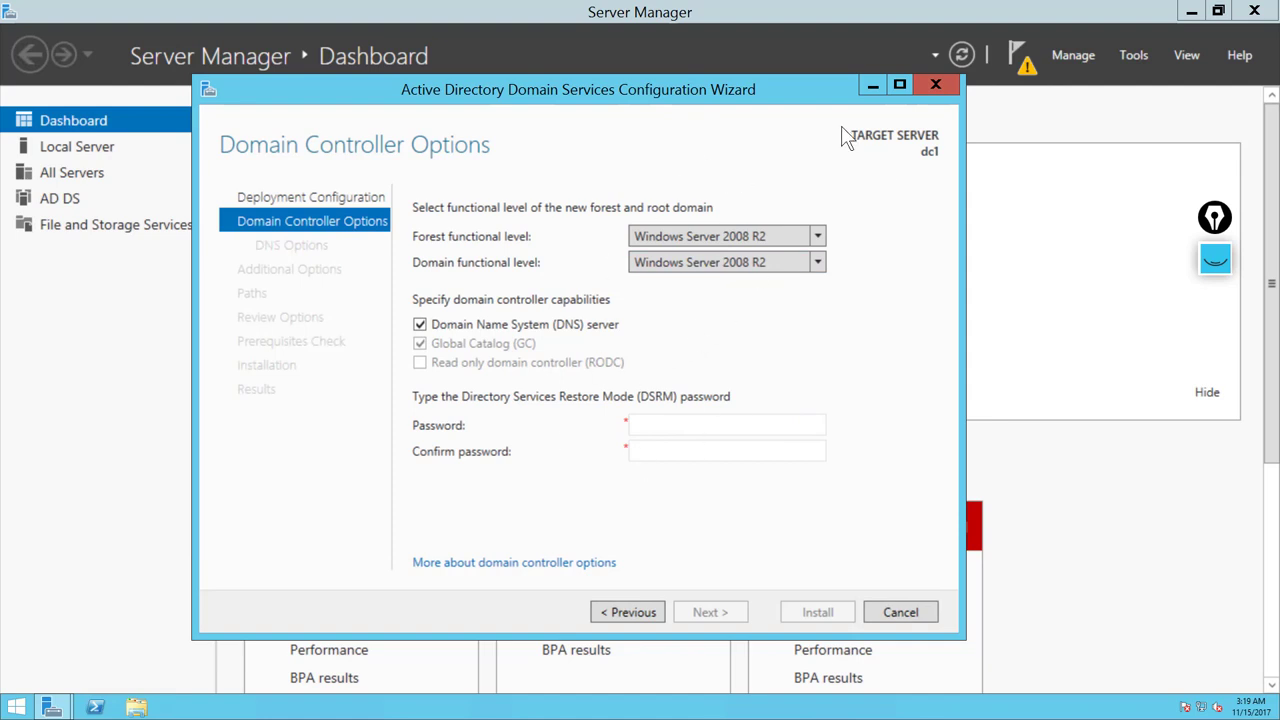
pyautogui.click(815, 237)
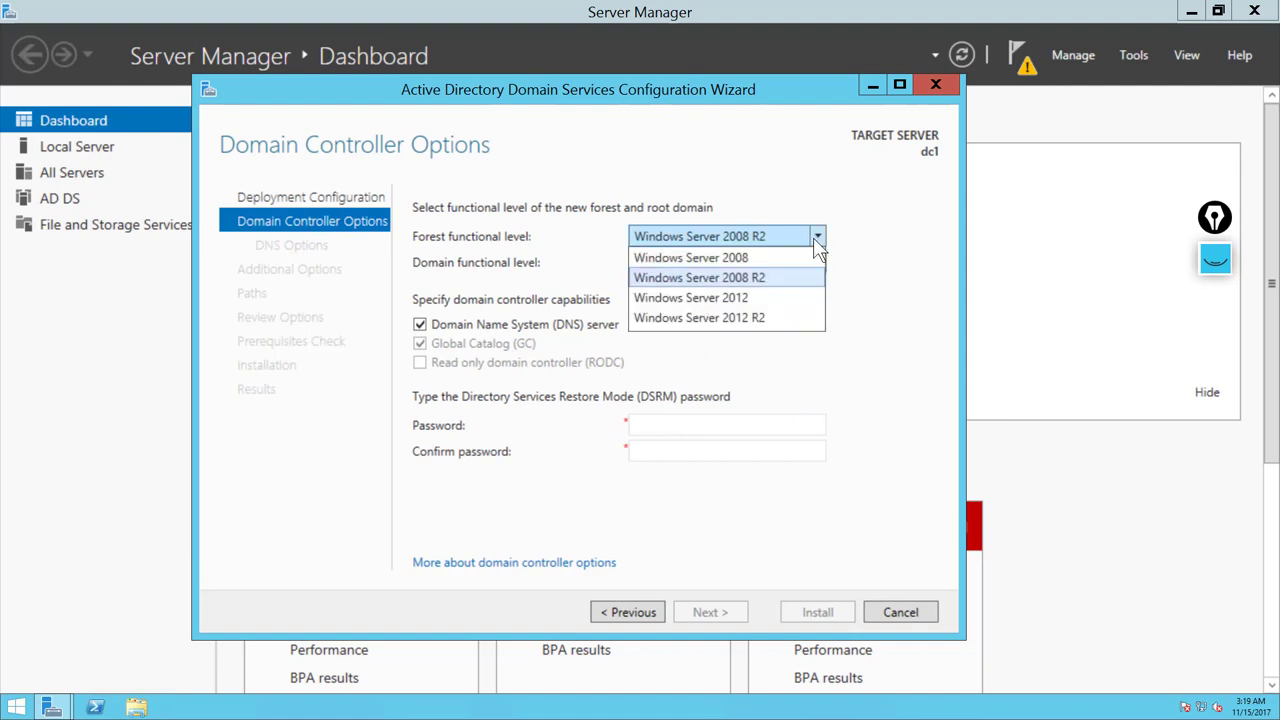
pyautogui.click(766, 317)
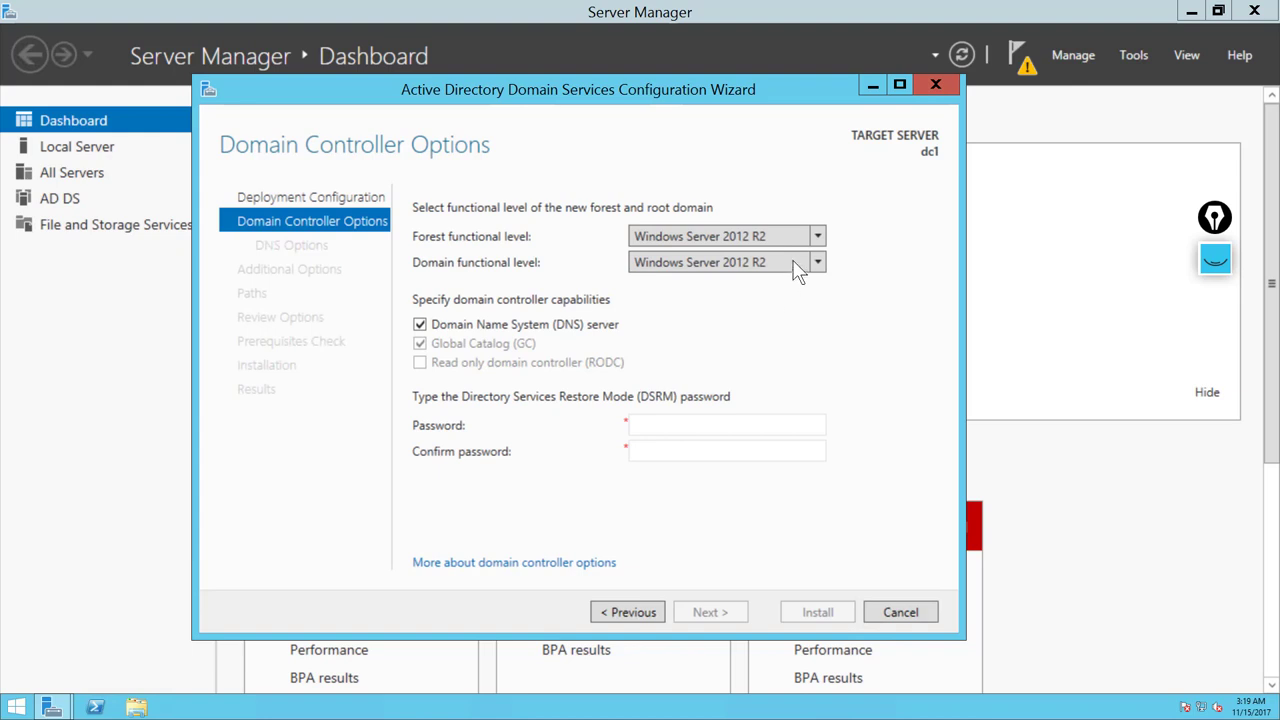
# Set both the forest functional level and the domain functional level to Windows Server 2008 R2
pyautogui.click(818, 238)
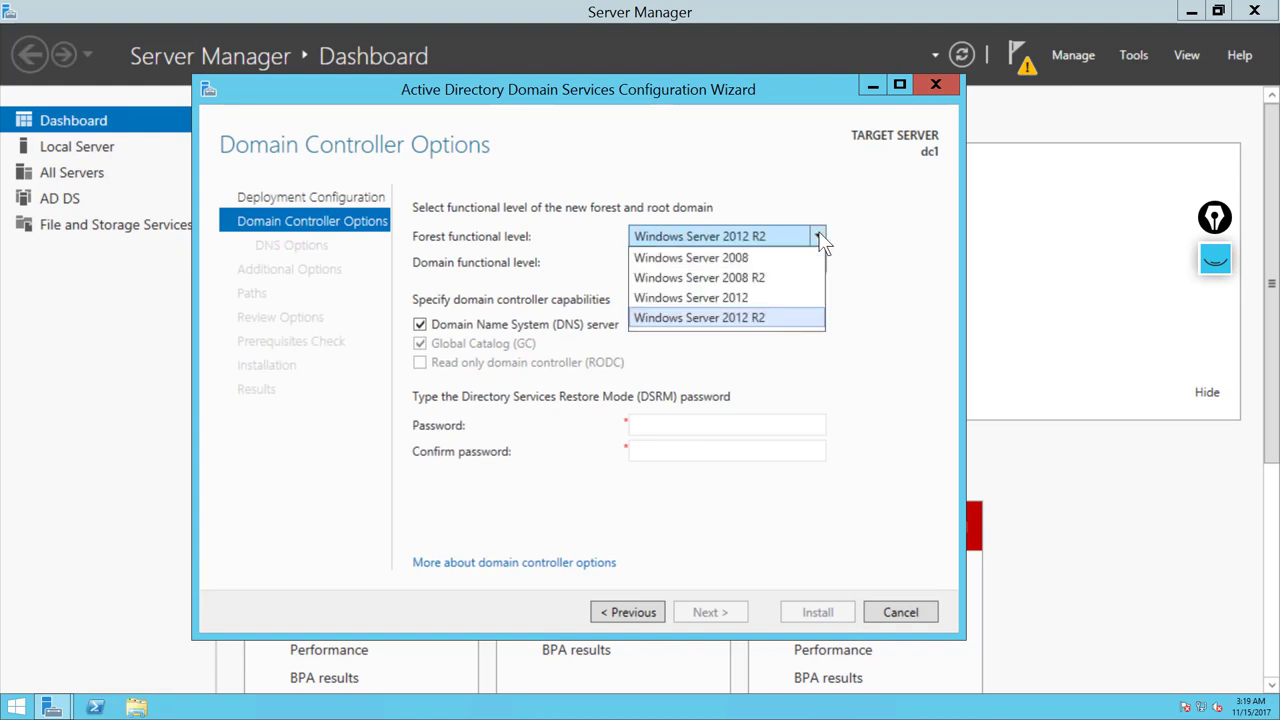
pyautogui.click(755, 276)
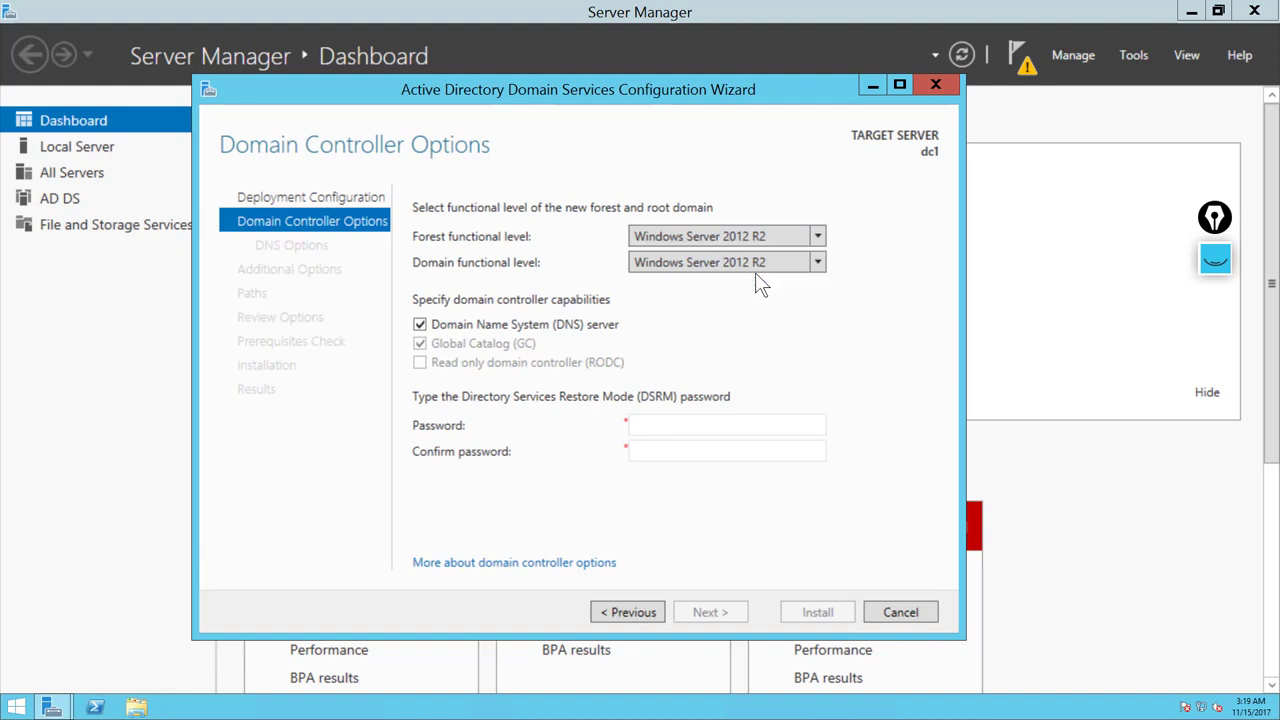
pyautogui.click(816, 262)
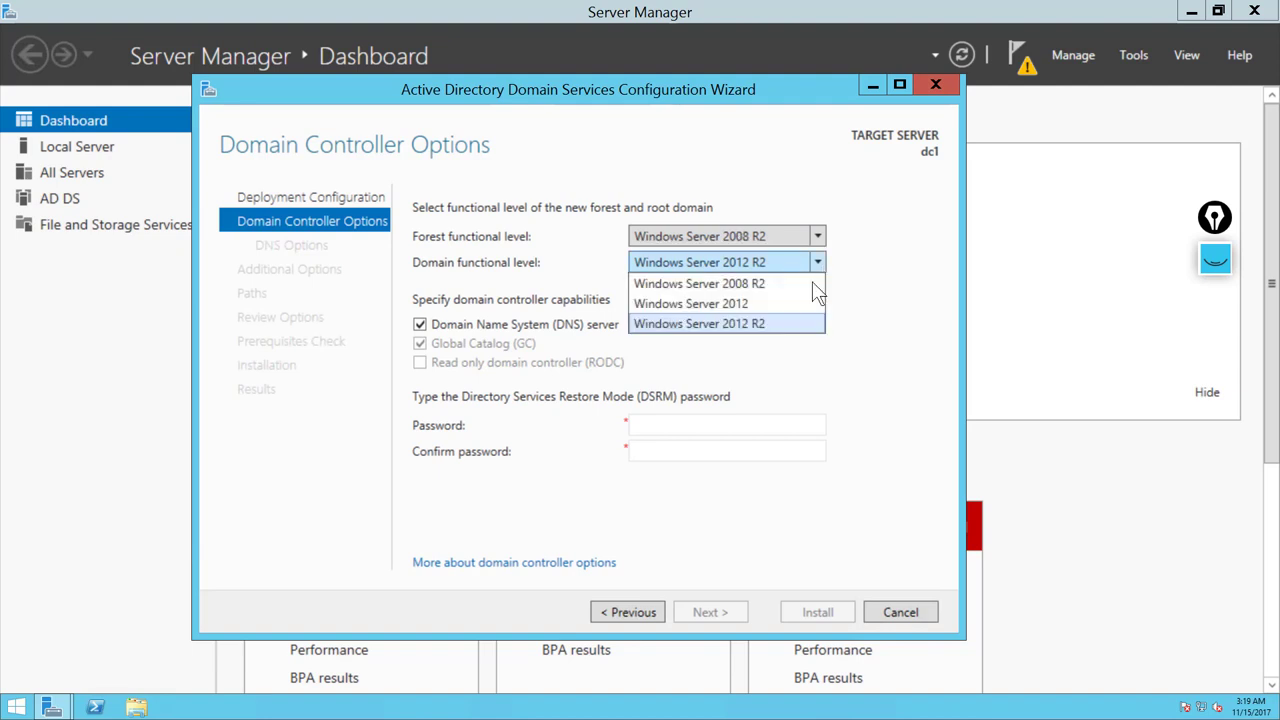
pyautogui.click(749, 284)
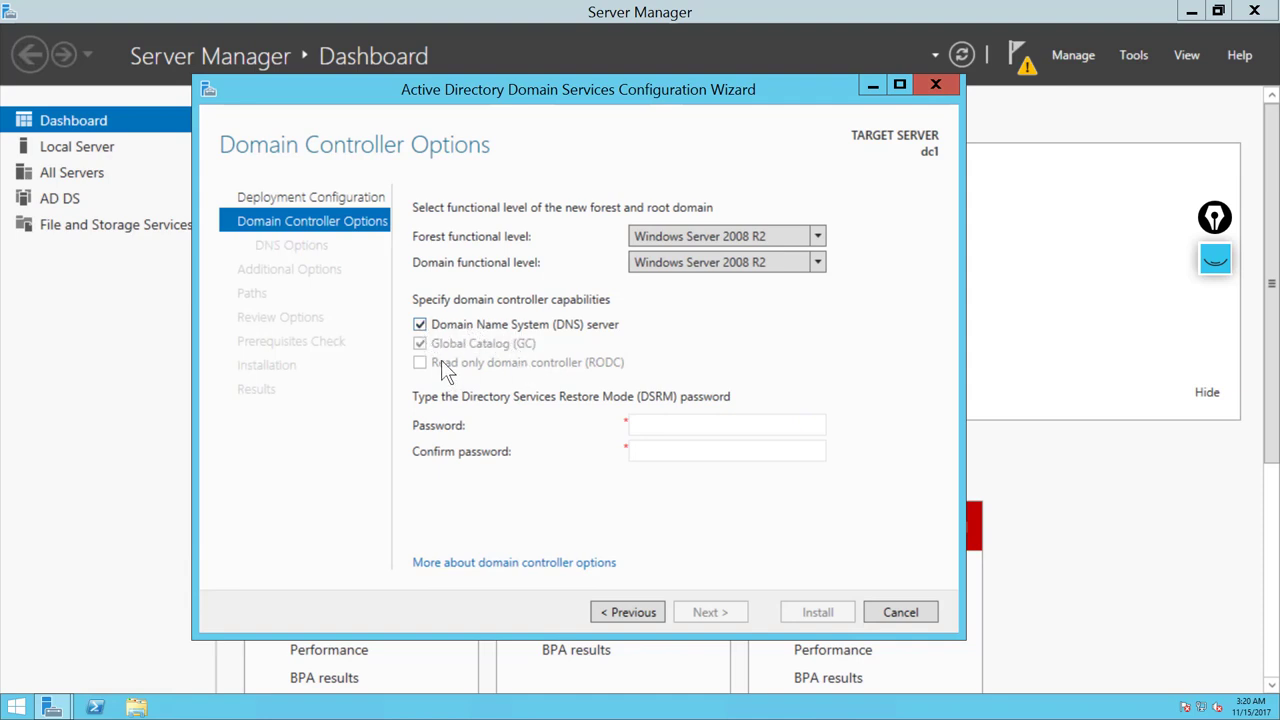
# Enter and confirm the Directory Services Restore Mode (DSRM) password, keeping the DNS server capability, and continue to the DNS options
pyautogui.click(659, 428)
pyautogui.write('•••••')
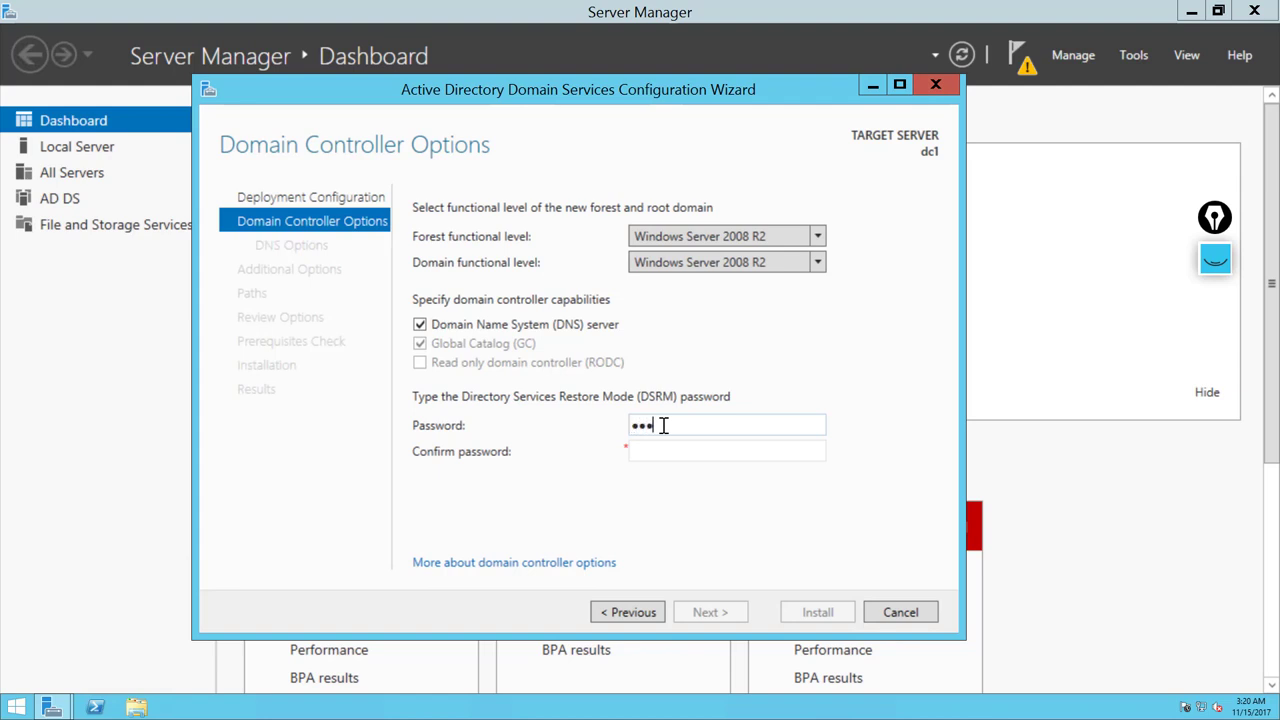
pyautogui.write('••••••')
pyautogui.press('Tab')
pyautogui.write('••••••••••')
pyautogui.write('•')
pyautogui.click(708, 608)
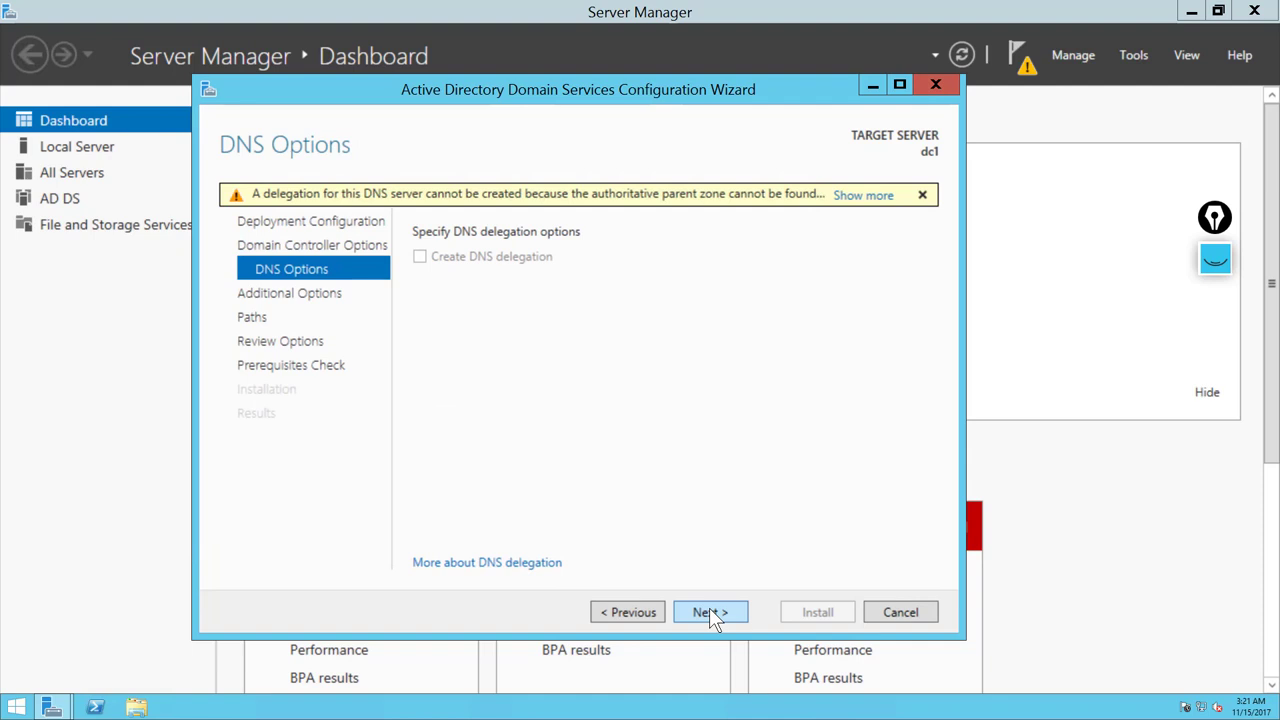
# Skip DNS delegation, verify and keep the NetBIOS domain name TECHBYTE, and continue to the paths page
pyautogui.click(710, 611)
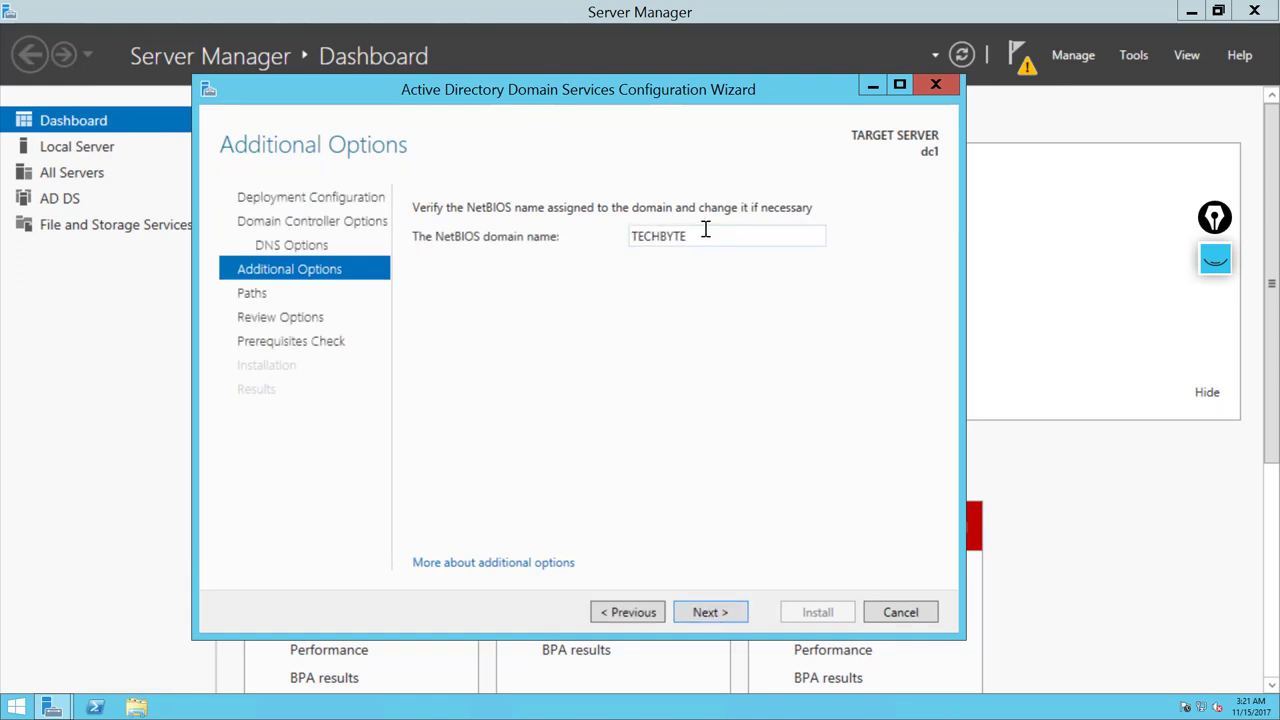
pyautogui.moveTo(703, 233); pyautogui.dragTo(570, 241)
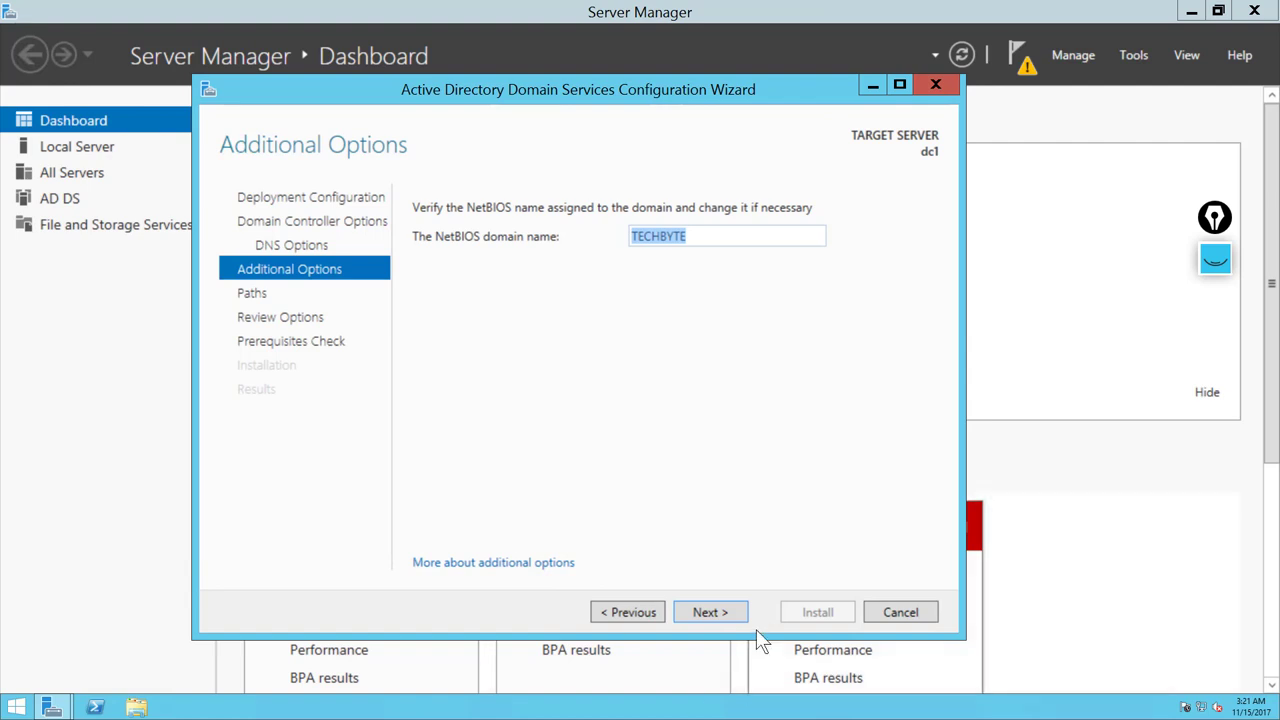
pyautogui.click(728, 238)
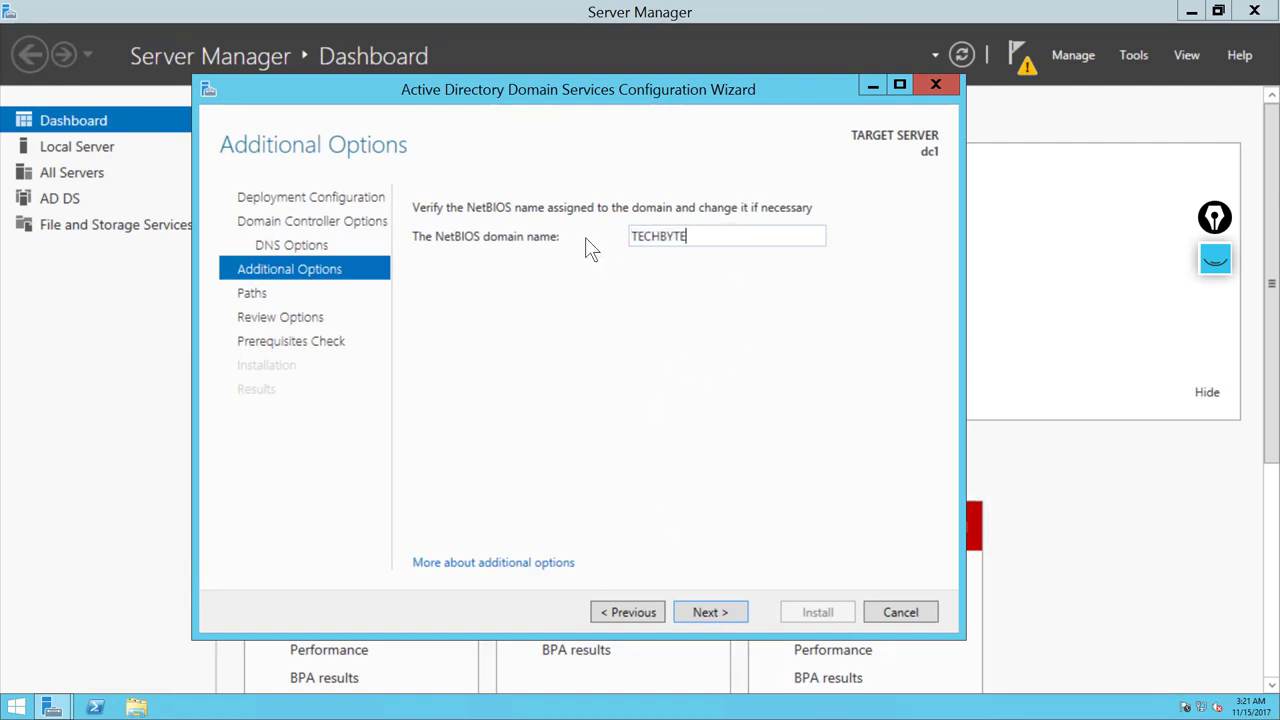
pyautogui.moveTo(688, 237); pyautogui.dragTo(560, 249)
pyautogui.moveTo(694, 237); pyautogui.dragTo(600, 250)
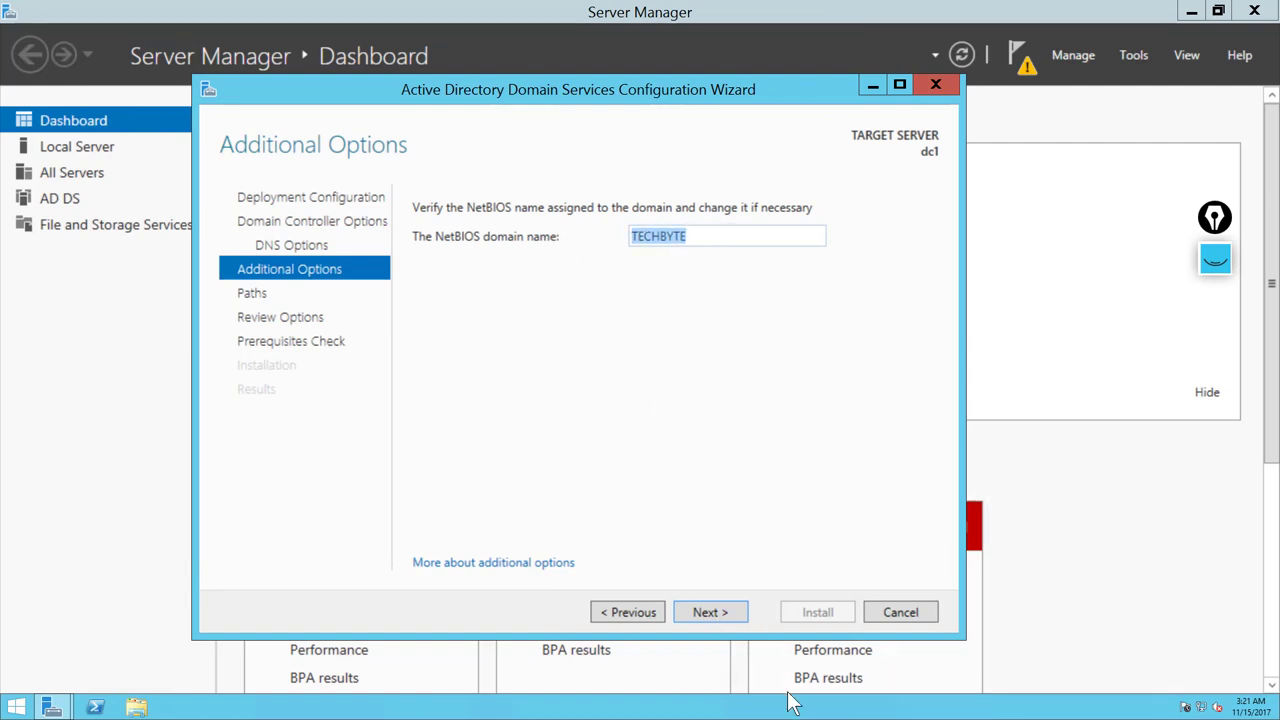
pyautogui.click(715, 614)
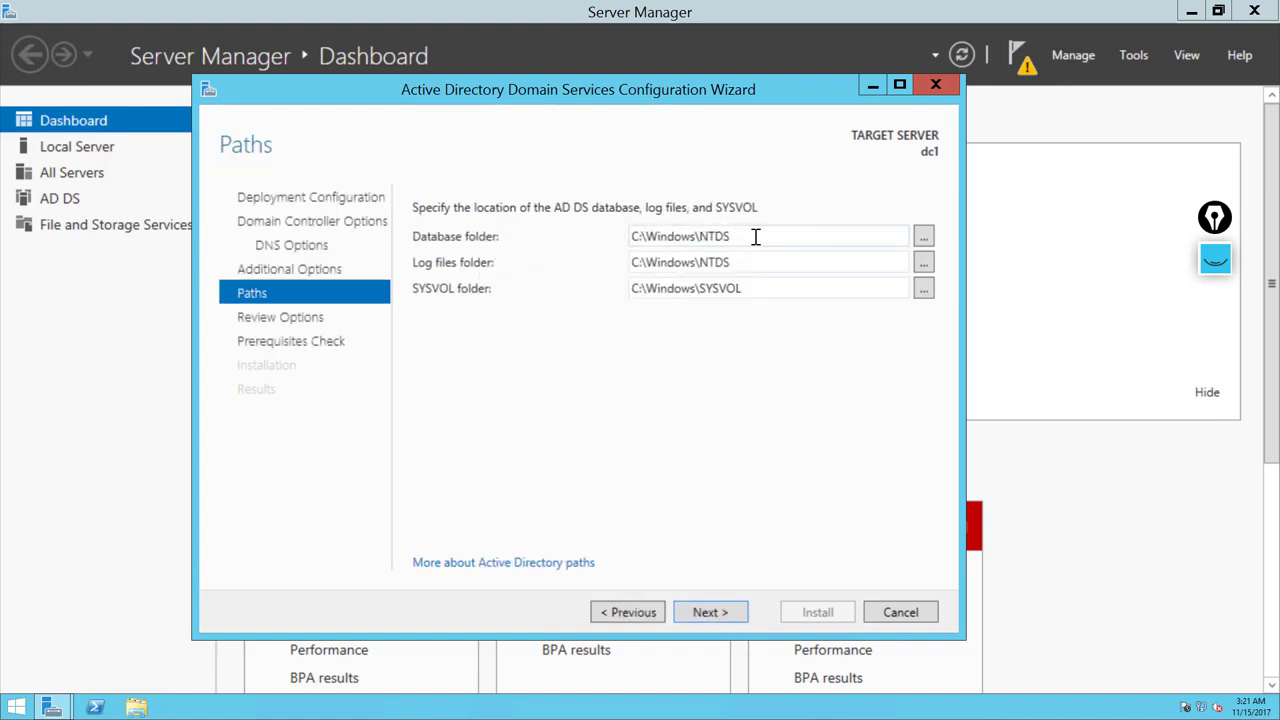
# Keep C:\Windows\NTDS for the database and log files folders and C:\Windows\SYSVOL for SYSVOL, and continue to the options review
pyautogui.doubleClick(619, 237)
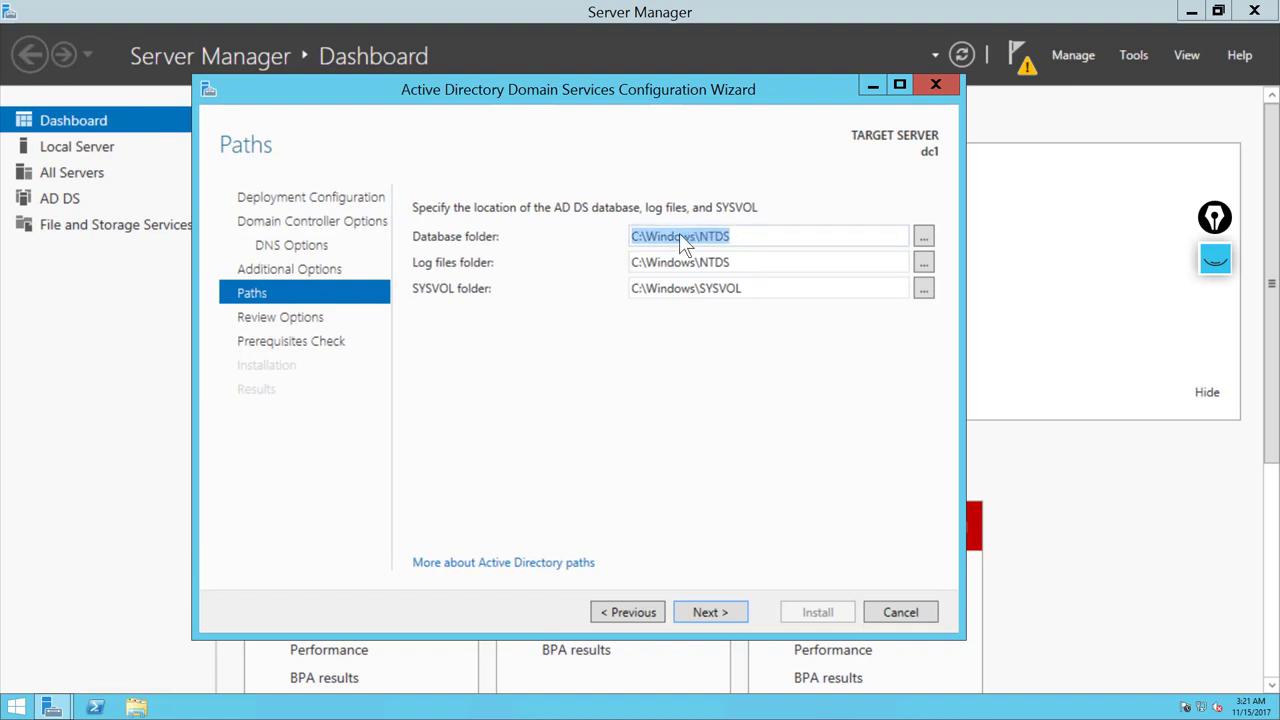
pyautogui.click(786, 241)
pyautogui.moveTo(766, 237); pyautogui.dragTo(632, 238)
pyautogui.click(748, 238)
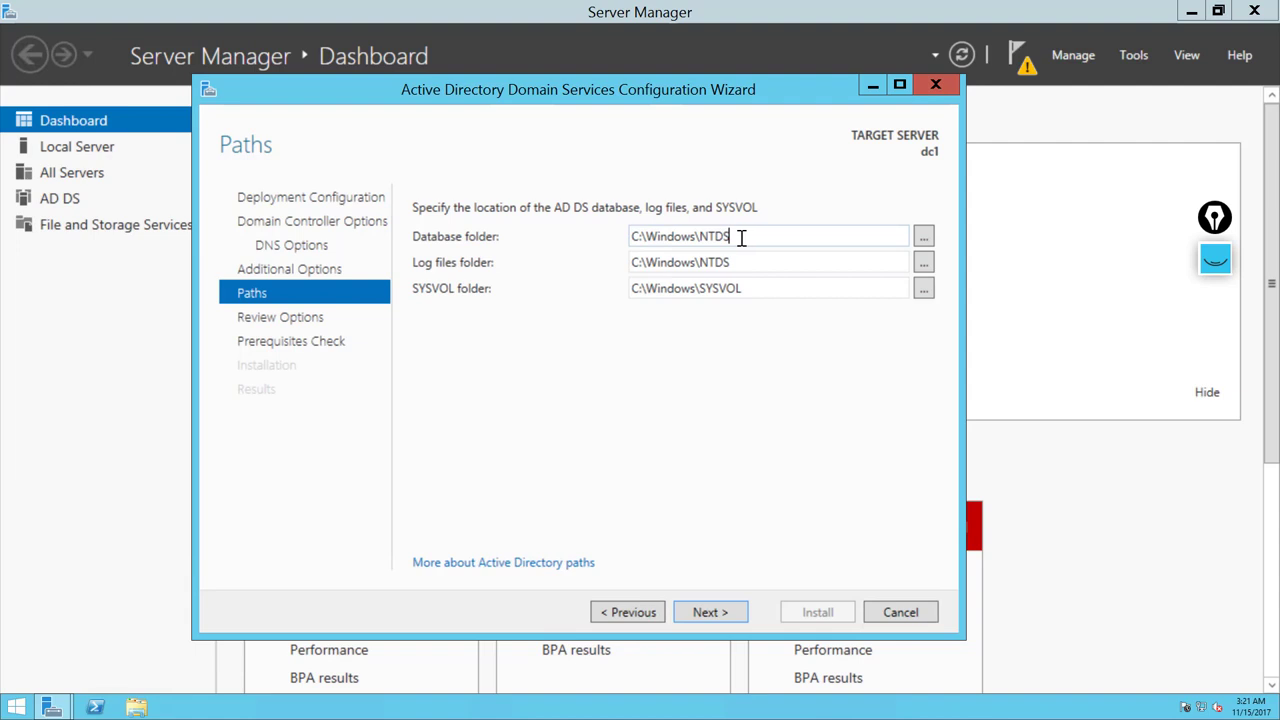
pyautogui.doubleClick(698, 237)
pyautogui.moveTo(752, 268); pyautogui.dragTo(628, 266)
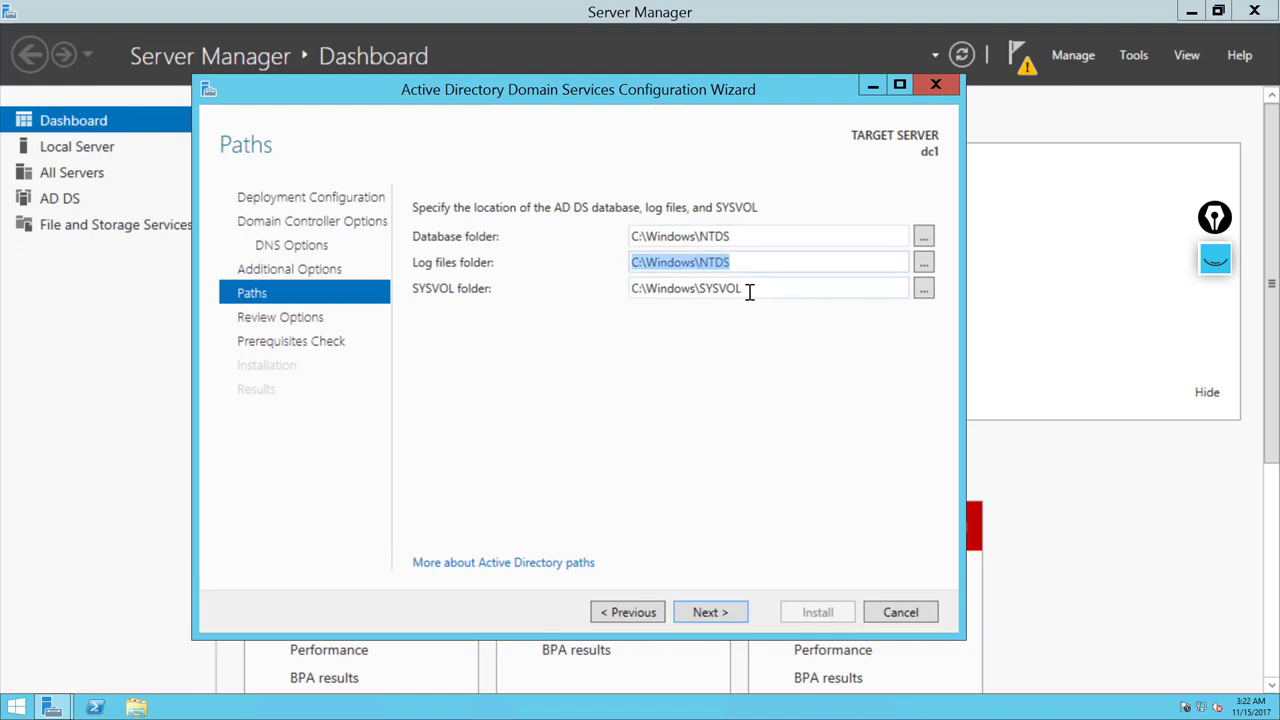
pyautogui.moveTo(760, 289); pyautogui.dragTo(586, 291)
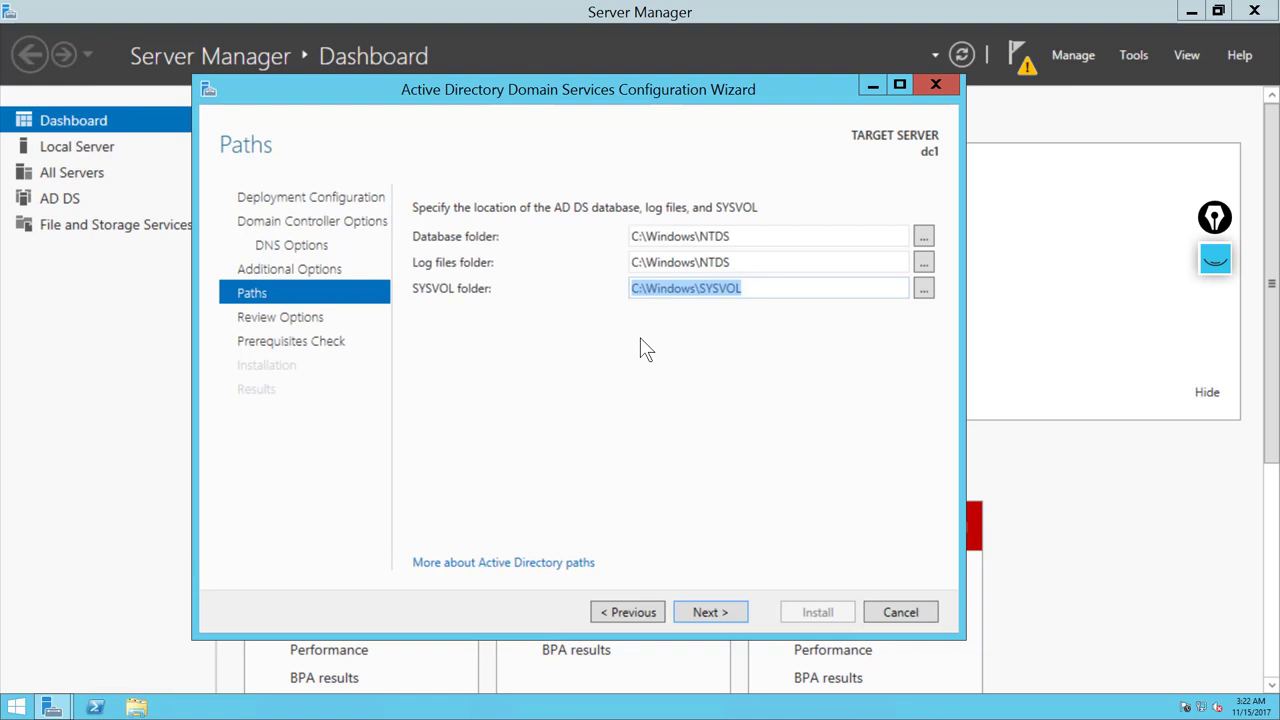
pyautogui.click(772, 287)
pyautogui.moveTo(772, 287); pyautogui.dragTo(700, 290)
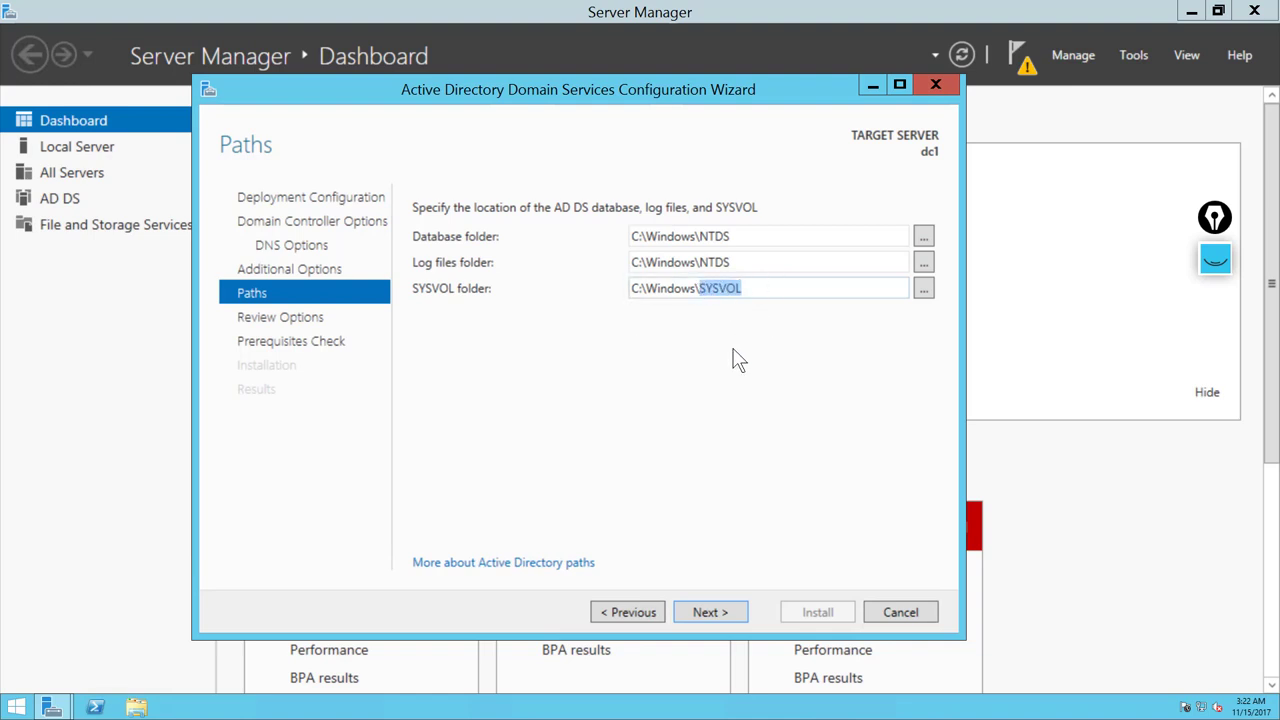
pyautogui.click(649, 513)
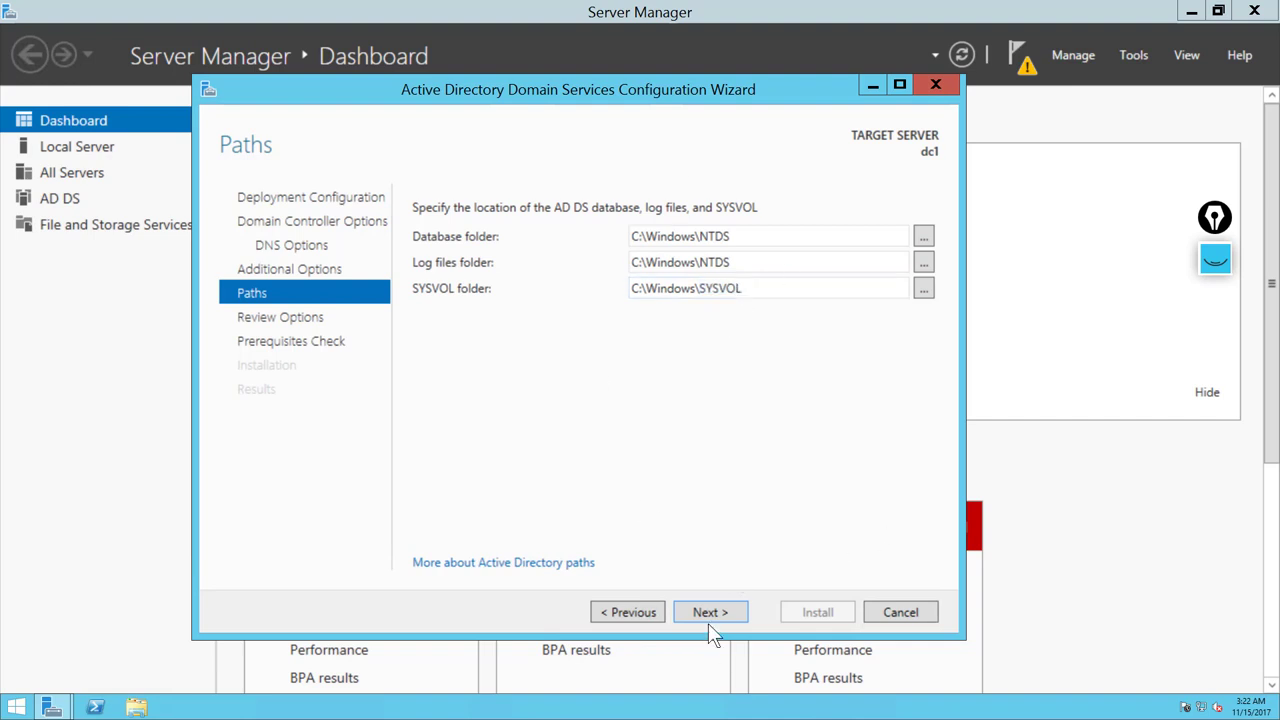
pyautogui.click(718, 614)
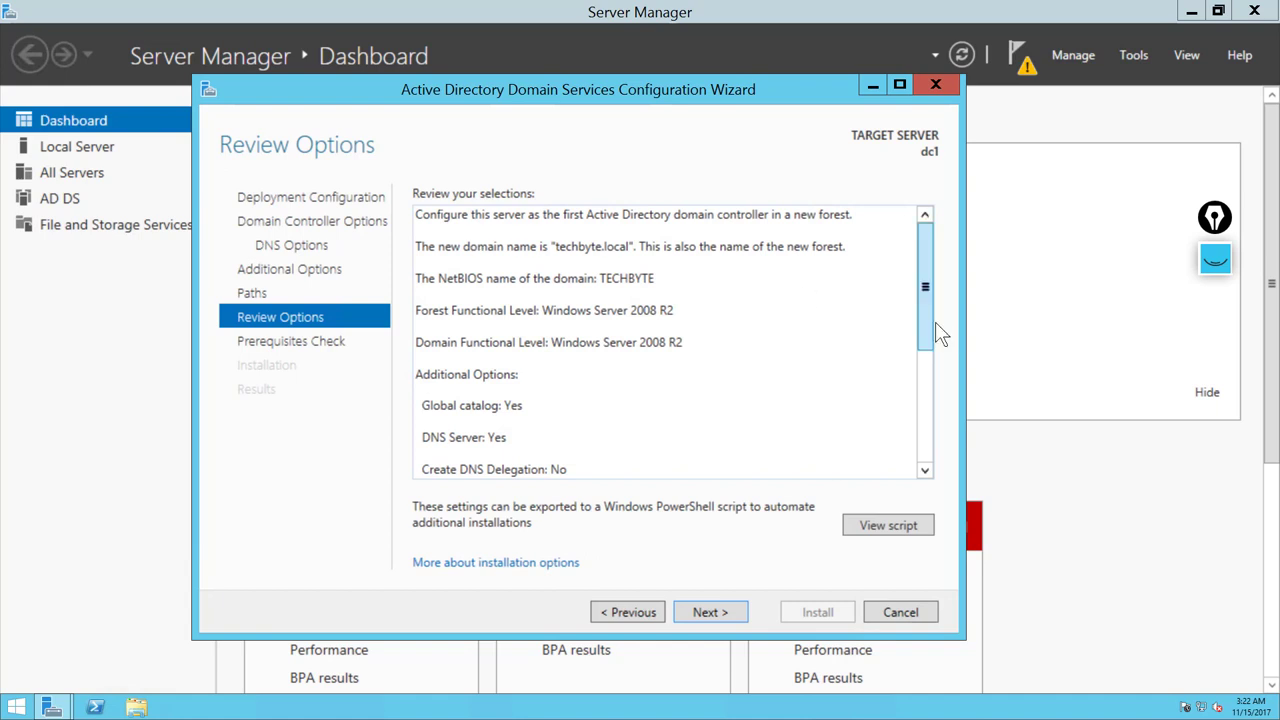
# Accept the reviewed selections and, once the prerequisites check has run, start the domain controller installation
pyautogui.moveTo(927, 308)
pyautogui.mouseDown()
pyautogui.moveTo(925, 481)
pyautogui.moveTo(931, 292)
pyautogui.mouseUp()
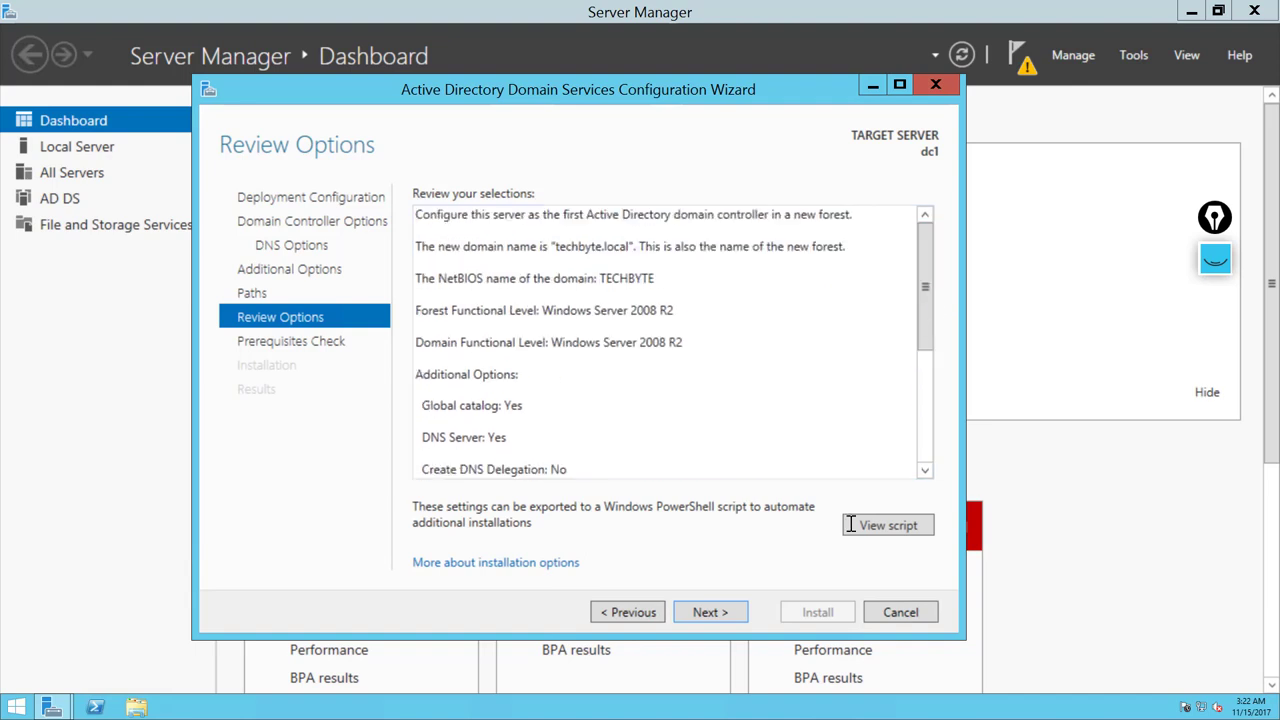
pyautogui.click(727, 613)
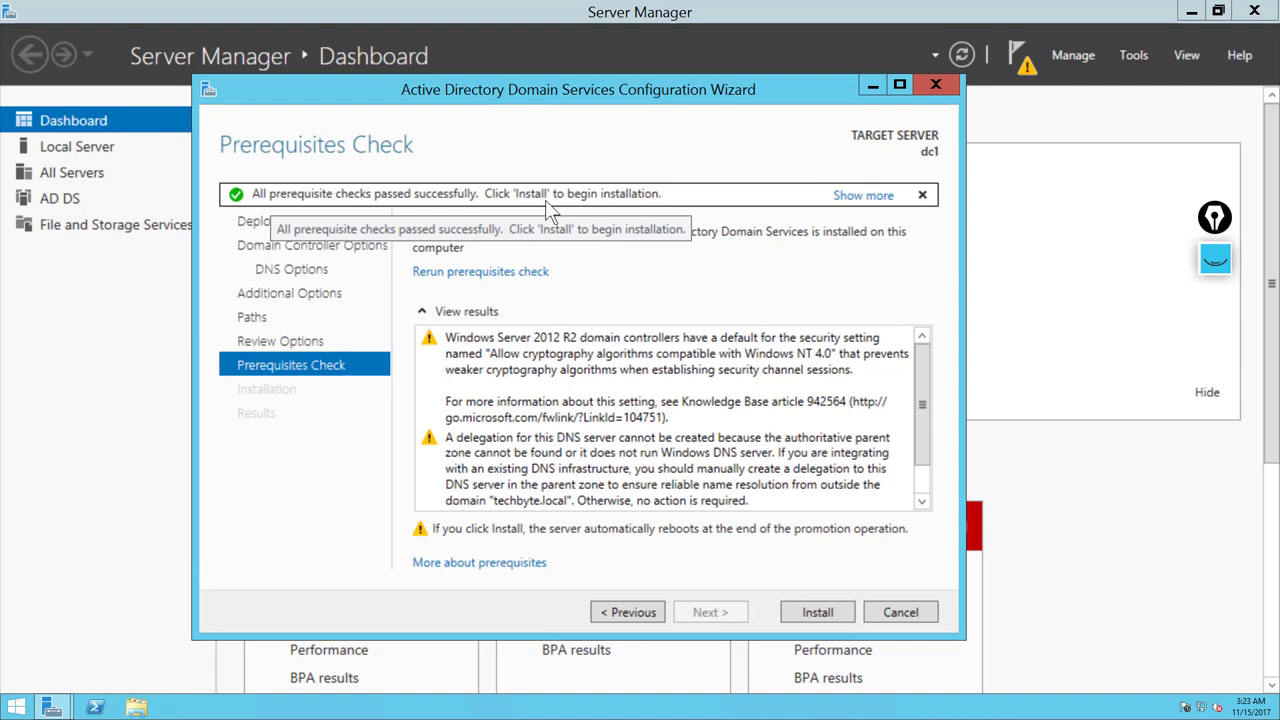
pyautogui.click(818, 613)
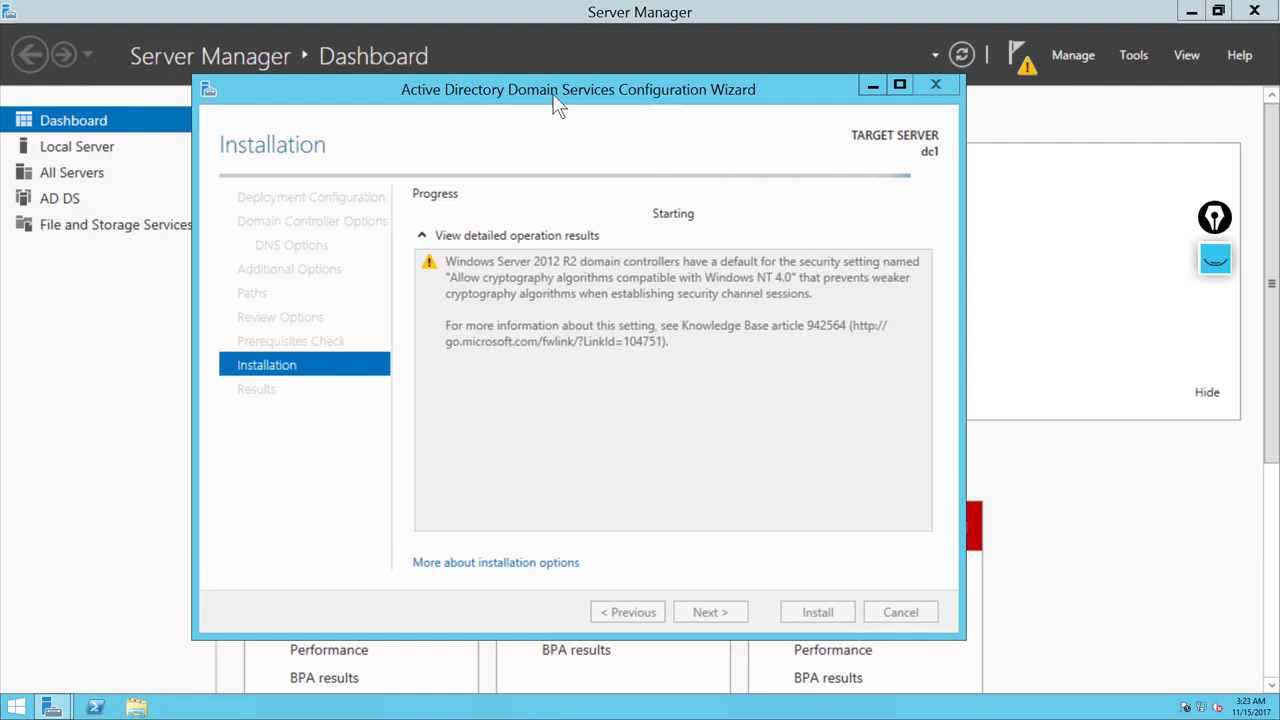
pyautogui.moveTo(555, 96); pyautogui.dragTo(598, 98)
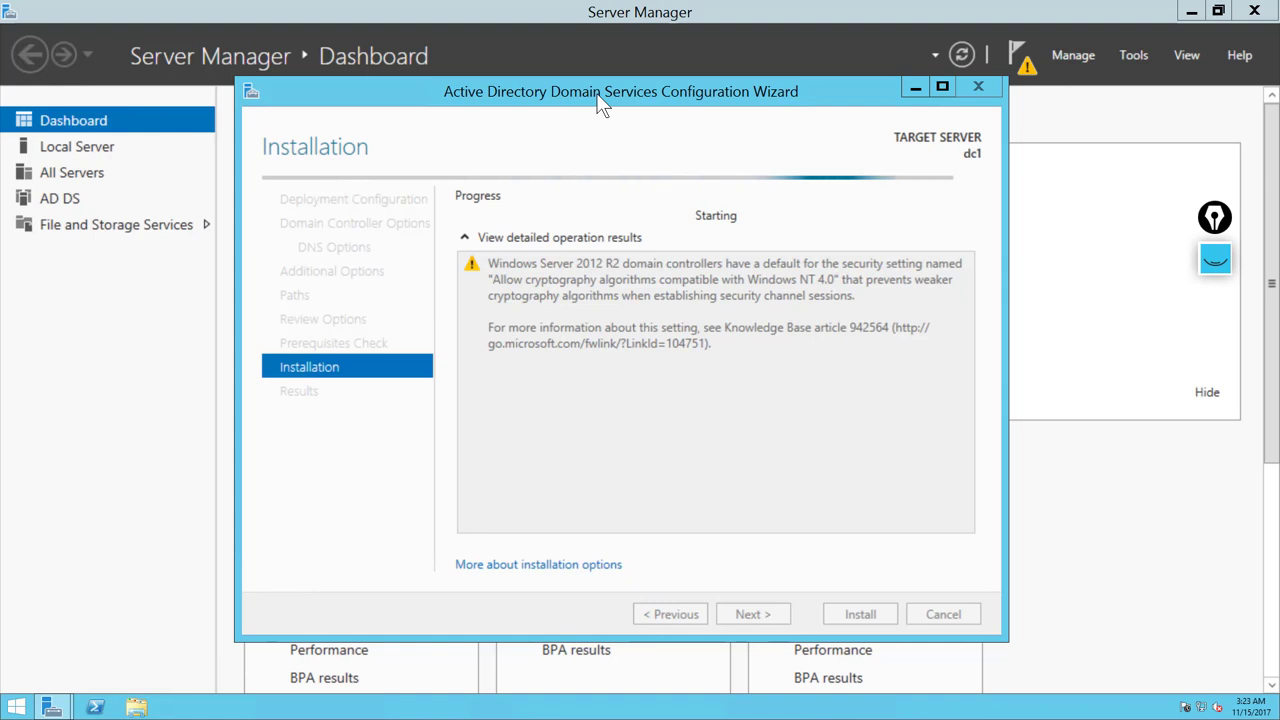
pyautogui.moveTo(620, 5)
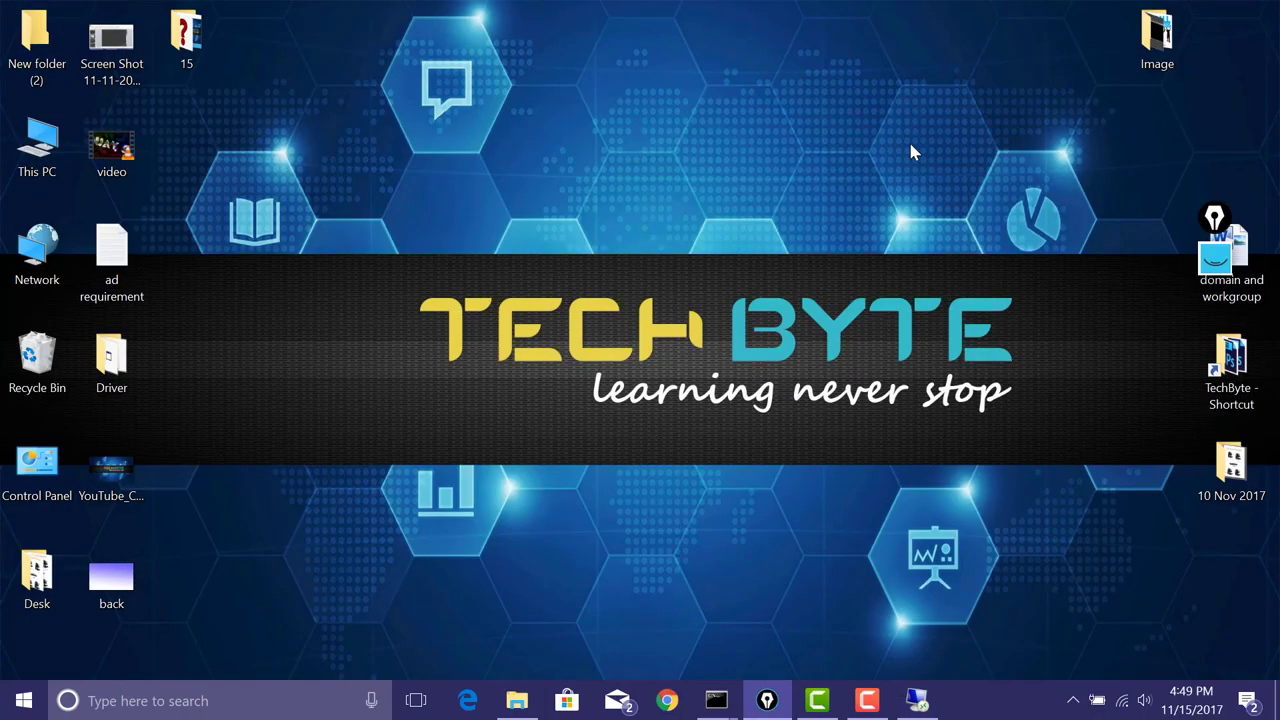
pyautogui.click(842, 13)
pyautogui.click(866, 700)
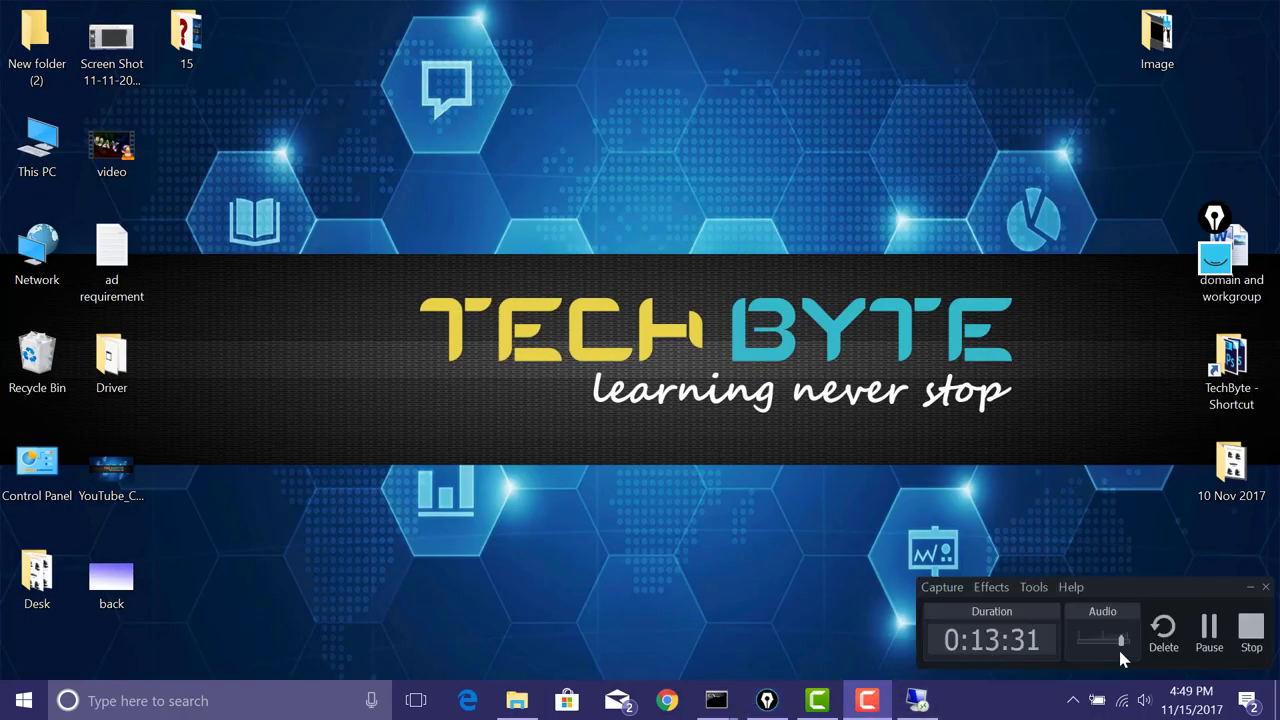
pyautogui.click(1206, 650)
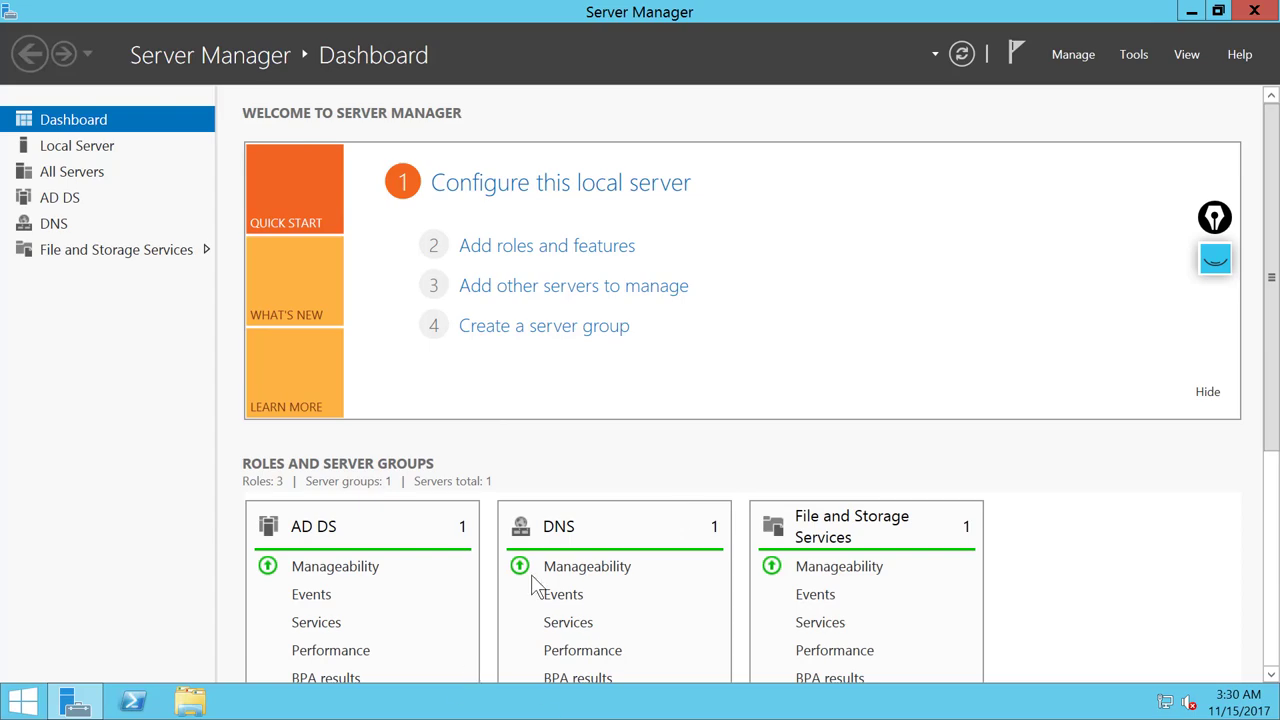
# Minimize Server Manager and check the computer name and domain in the system properties of This PC, closing the window when done
pyautogui.click(1190, 14)
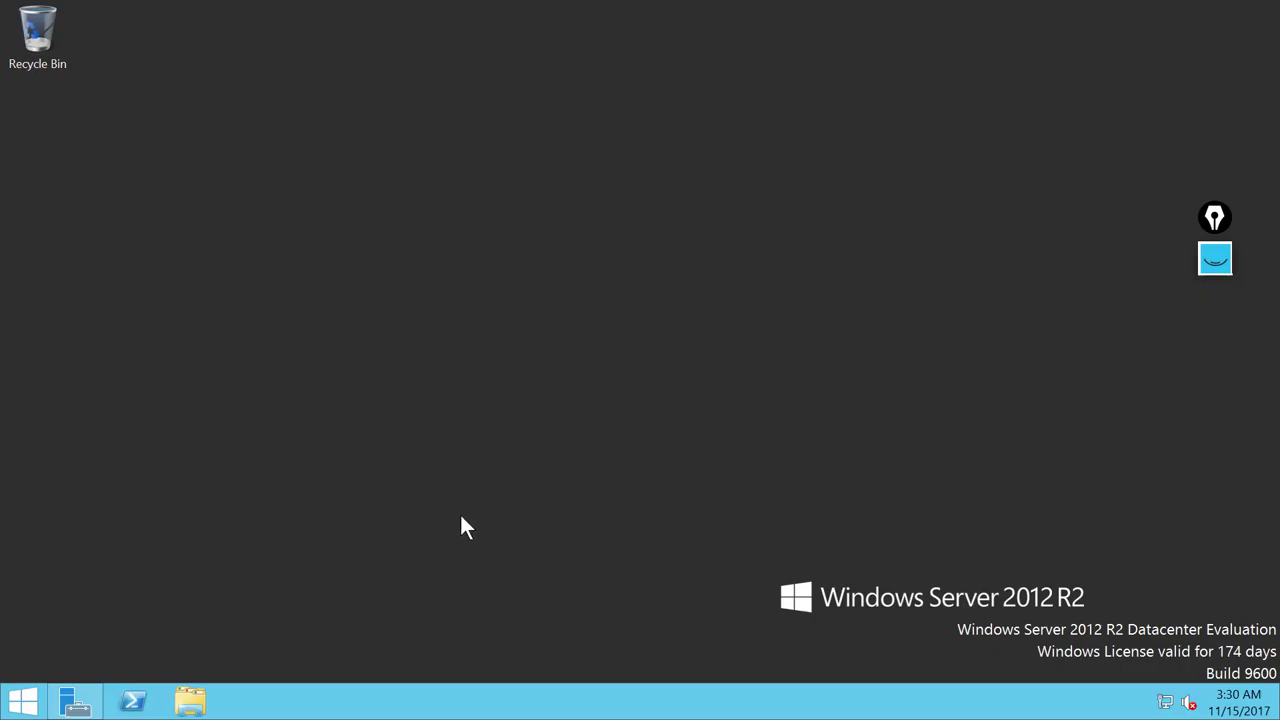
pyautogui.click(9, 708)
pyautogui.click(9, 708)
pyautogui.click(9, 708)
pyautogui.rightClick(166, 383)
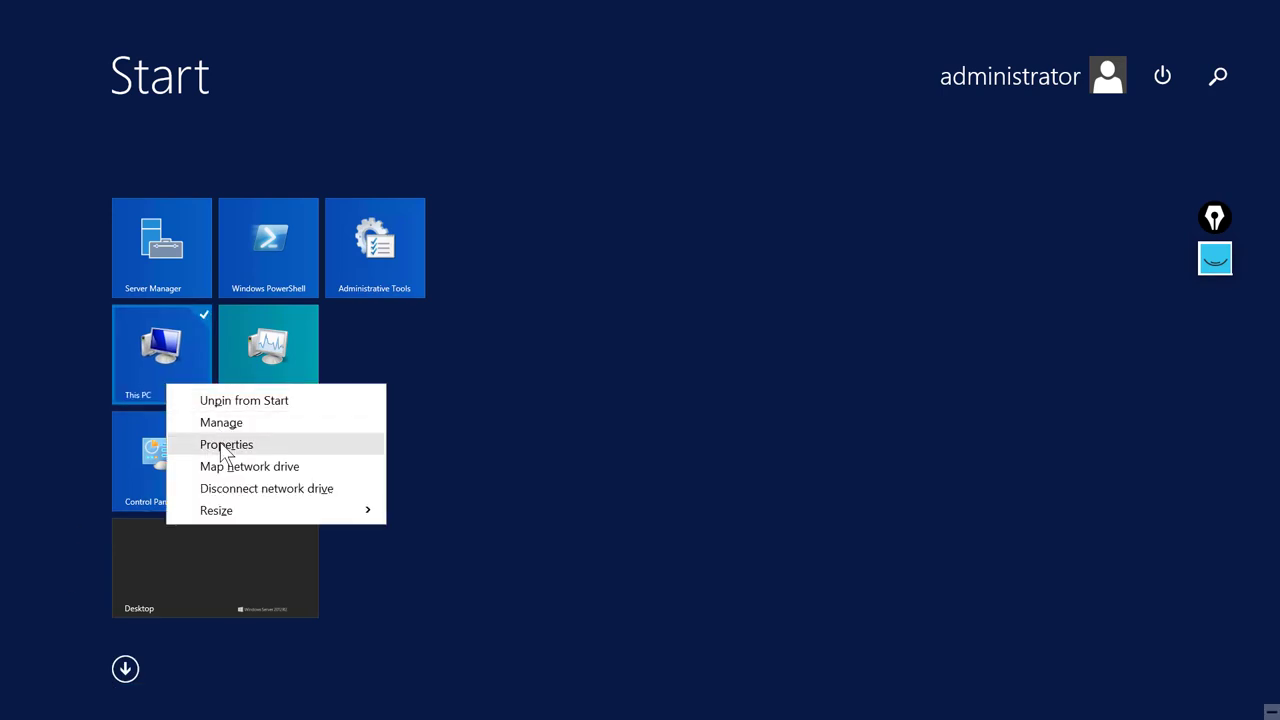
pyautogui.click(222, 446)
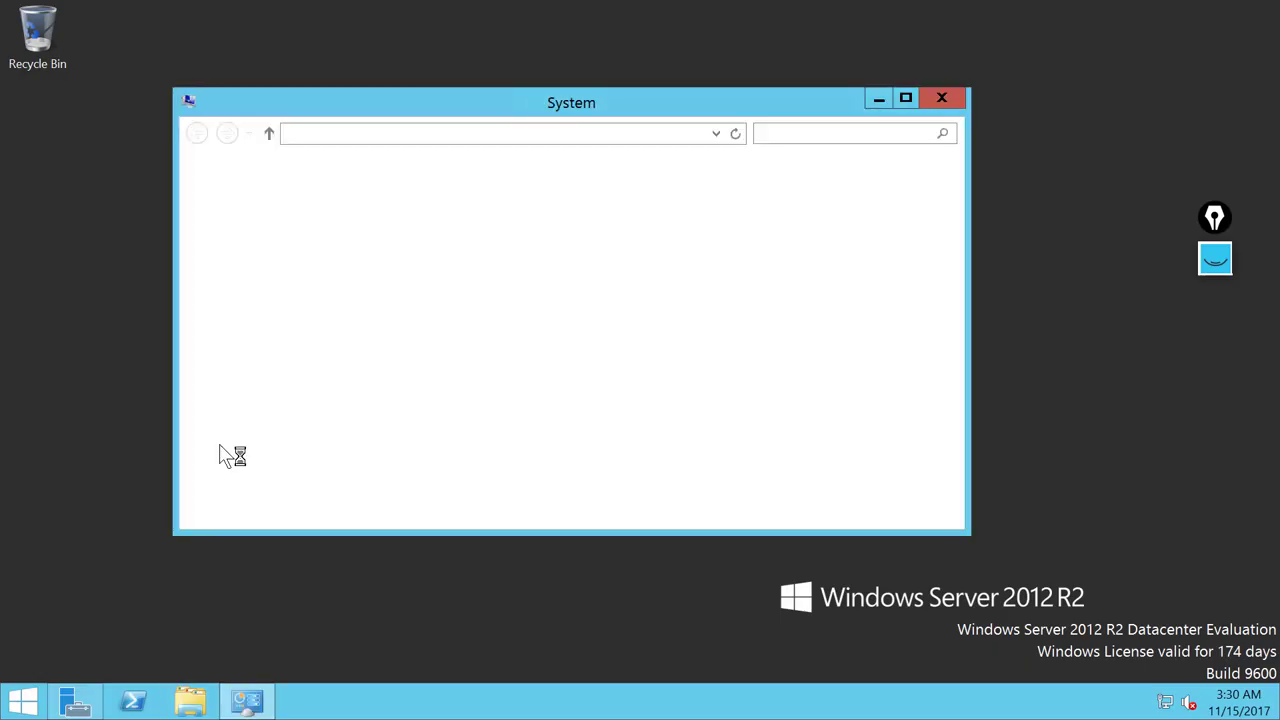
pyautogui.moveTo(968, 534); pyautogui.dragTo(1150, 714)
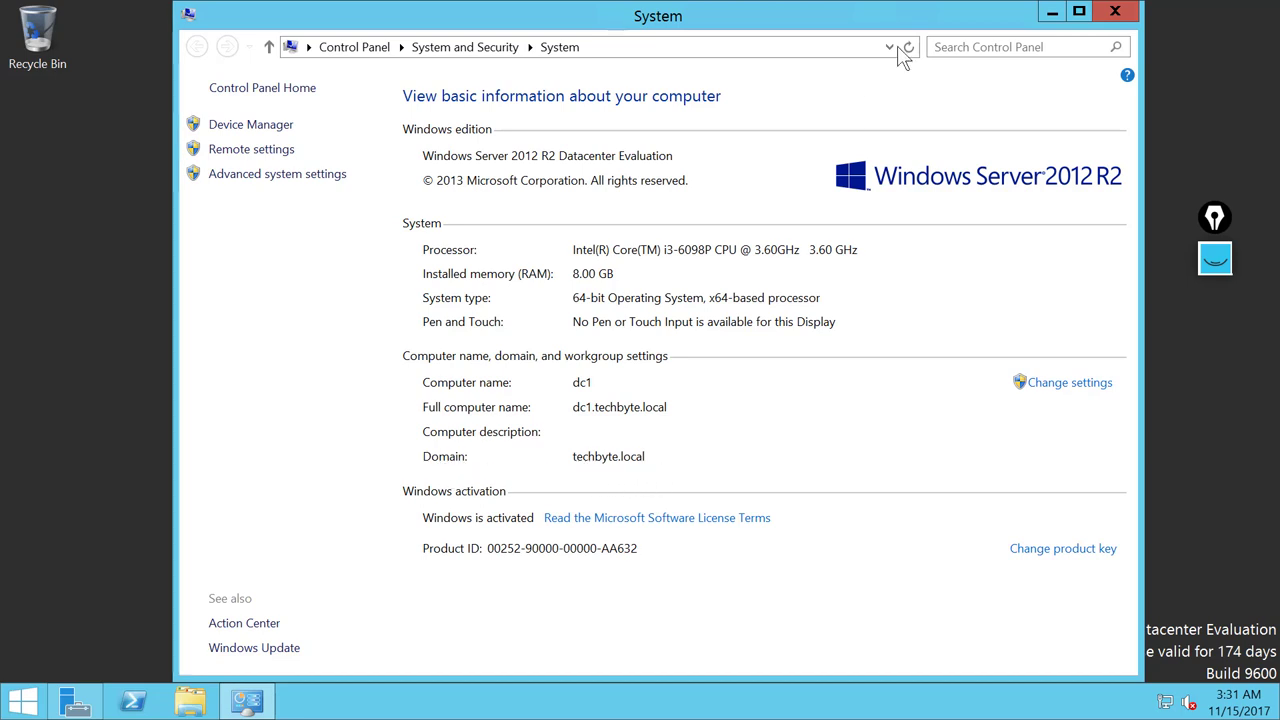
pyautogui.click(1113, 13)
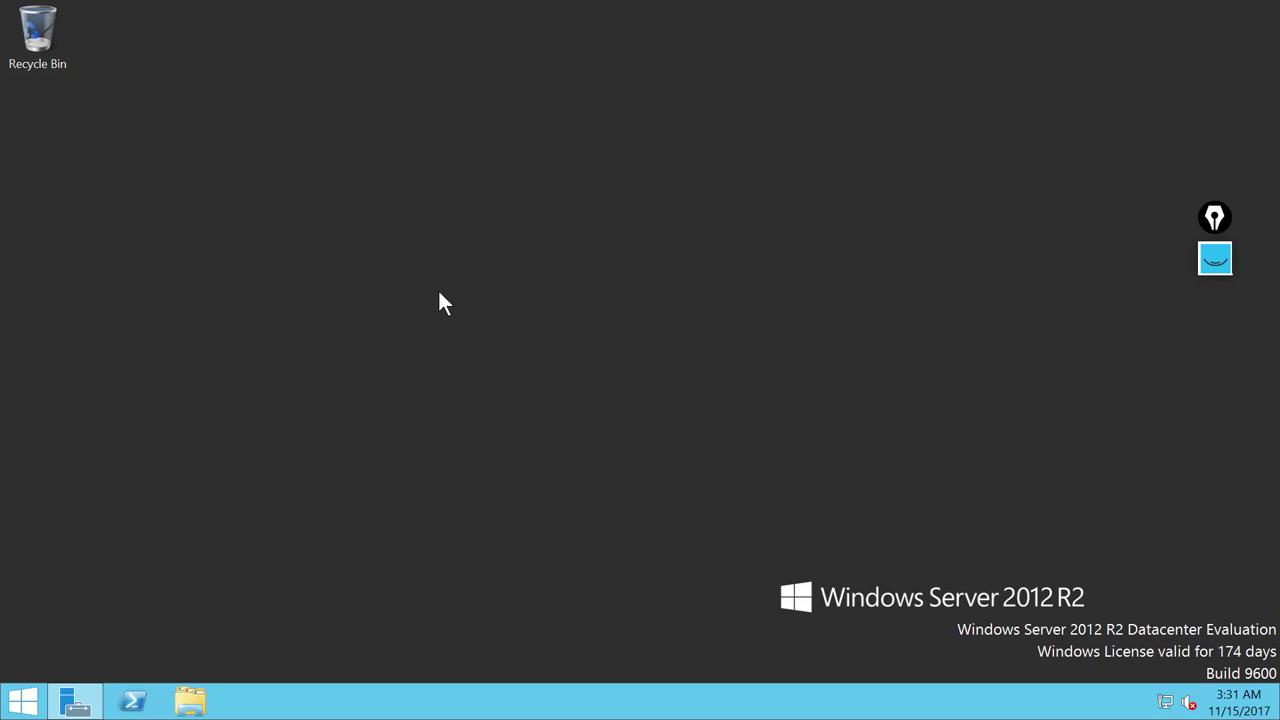
pyautogui.moveTo(789, 9)
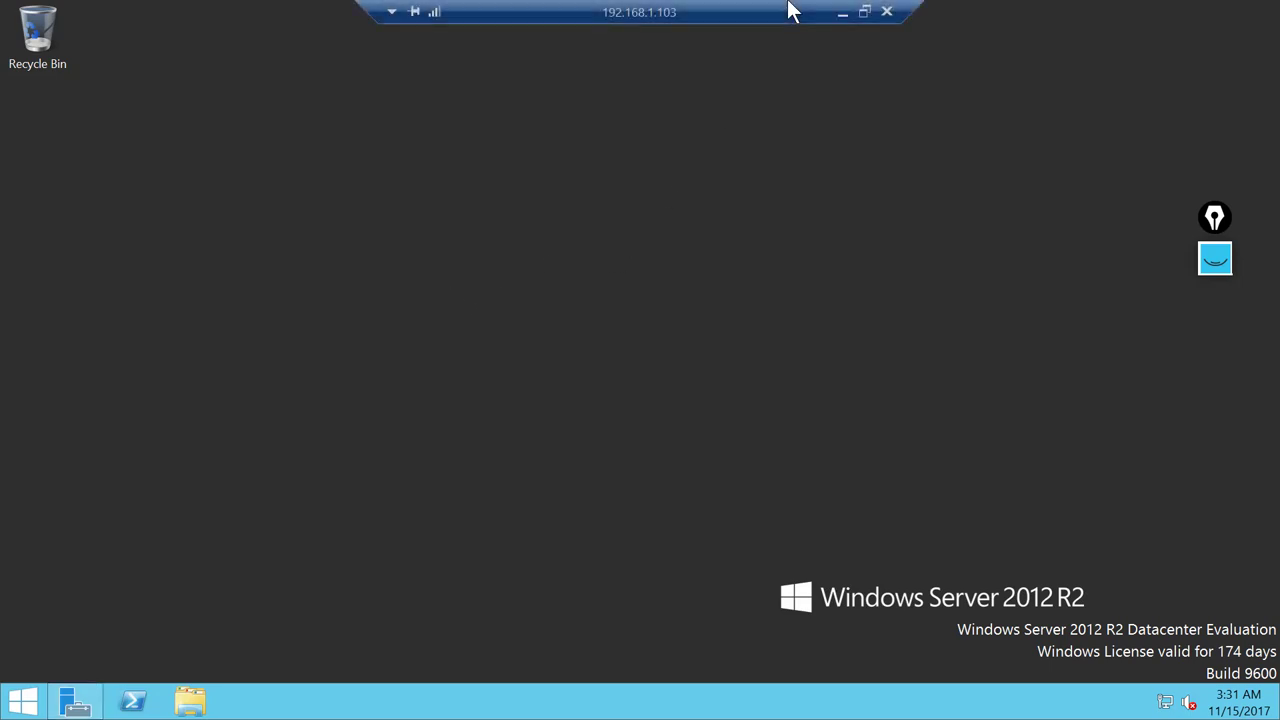
pyautogui.click(840, 14)
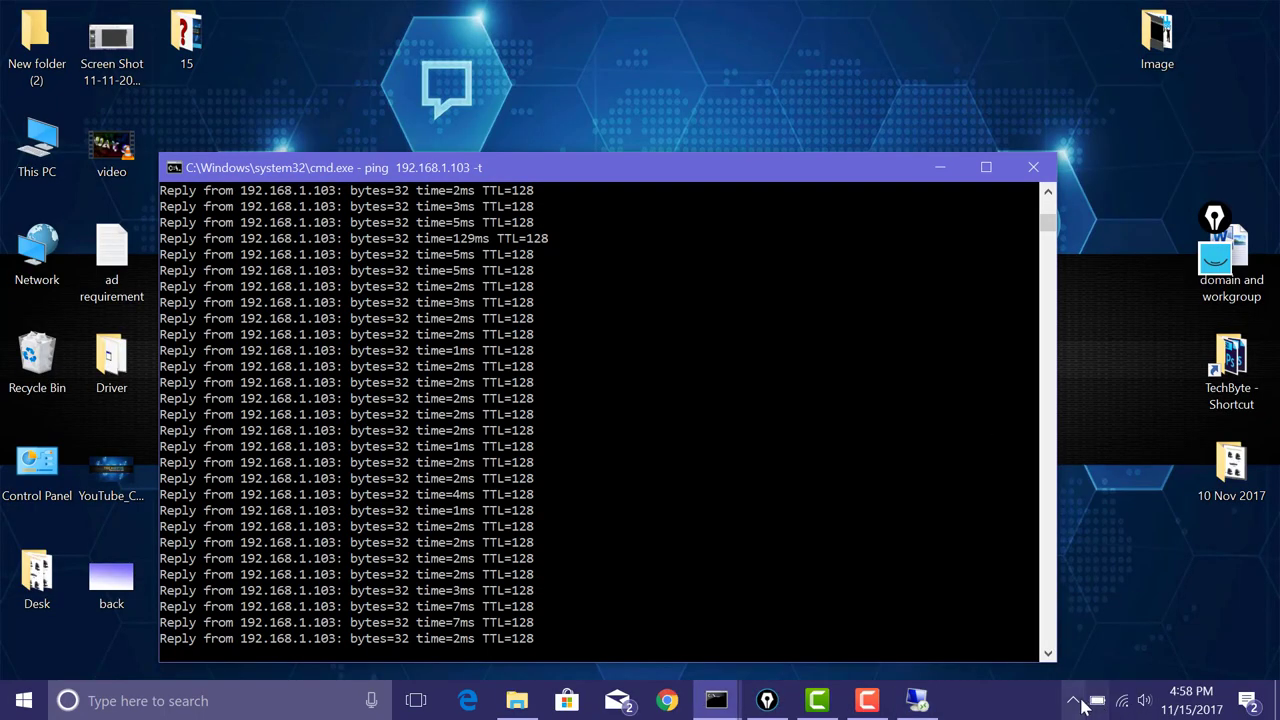
pyautogui.click(868, 701)
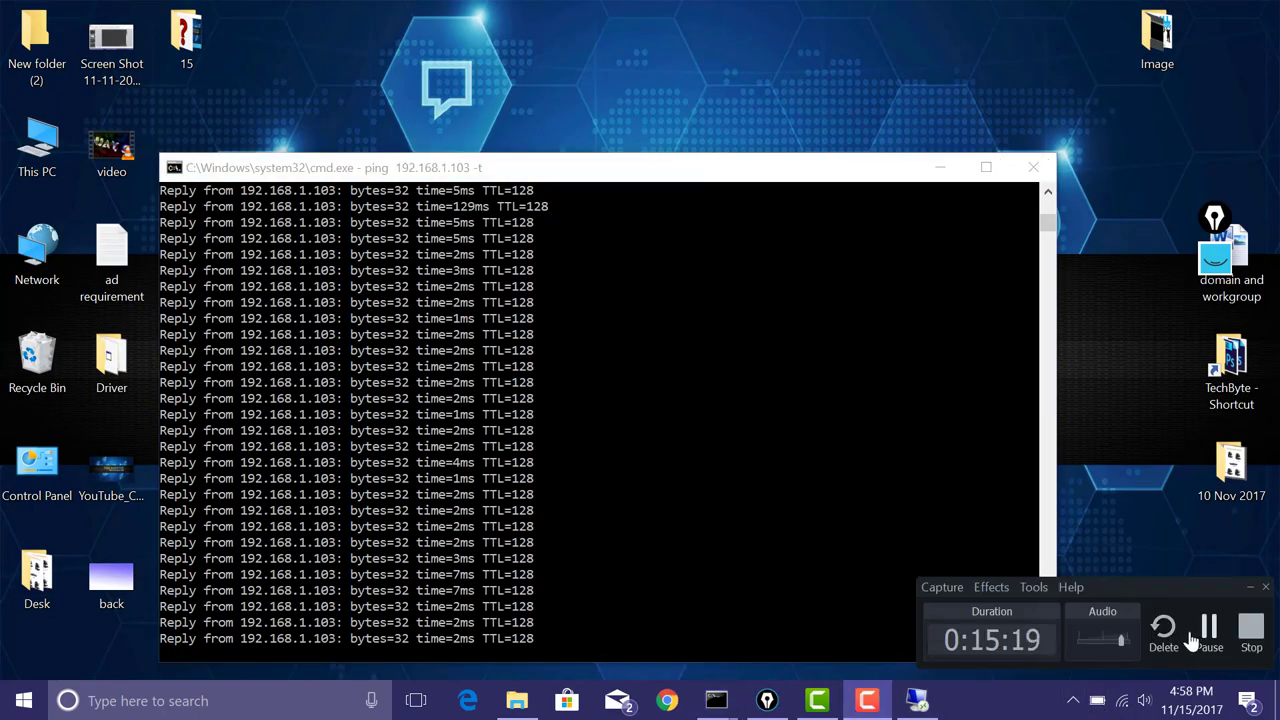